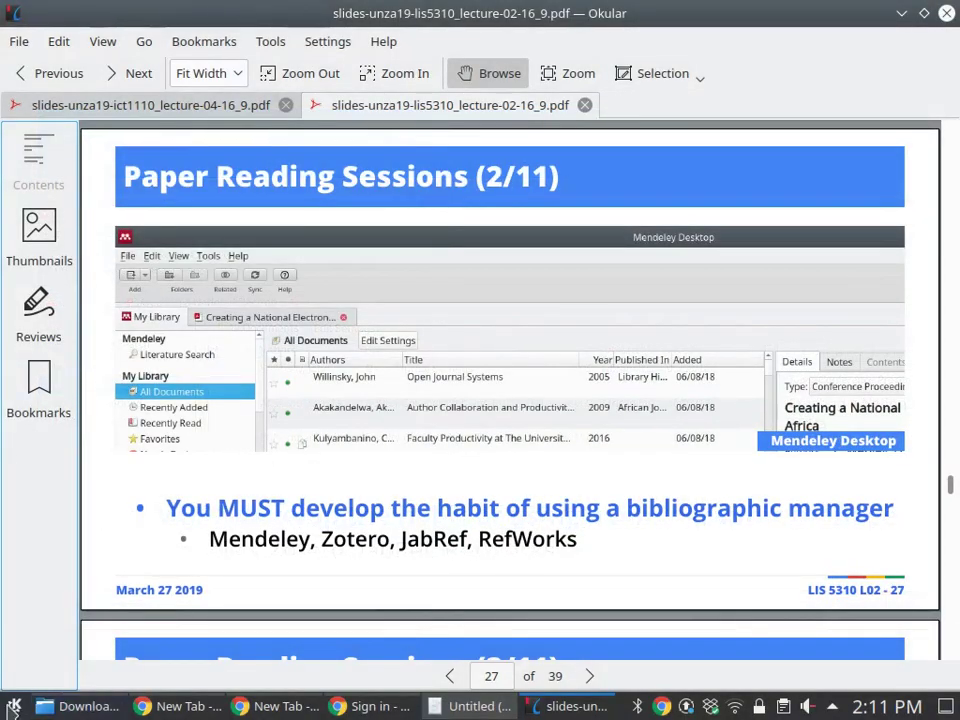
Launch Mendeley Desktop from the KDE launcher by searching 'mende'
left_click(13, 706)
type("mende")
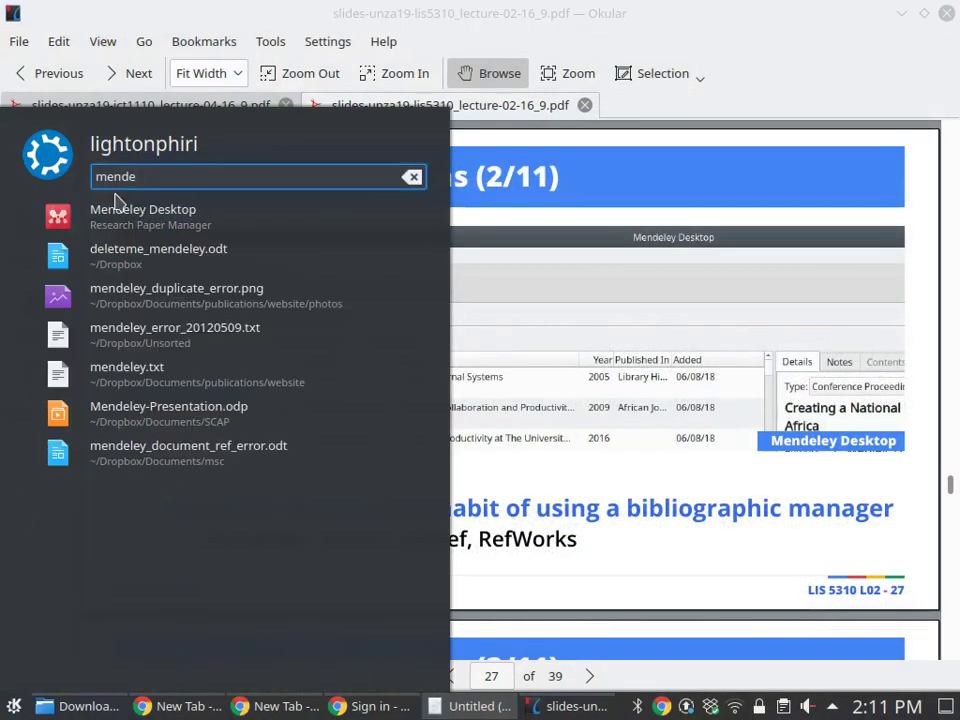
left_click(124, 215)
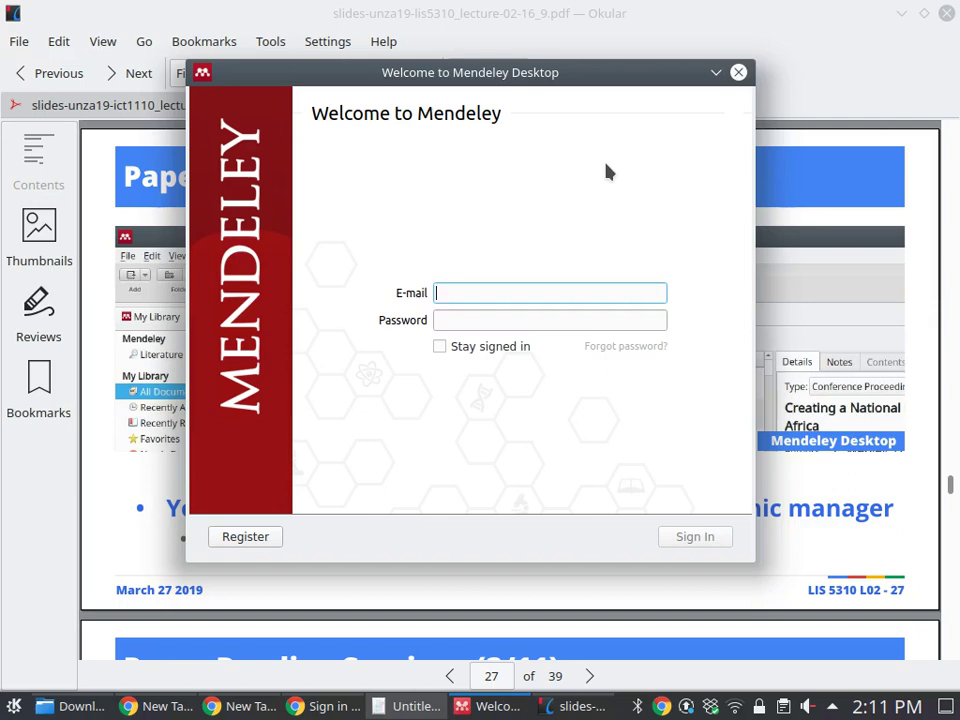
Enter the account e-mail and password and submit the sign-in
key("Tab")
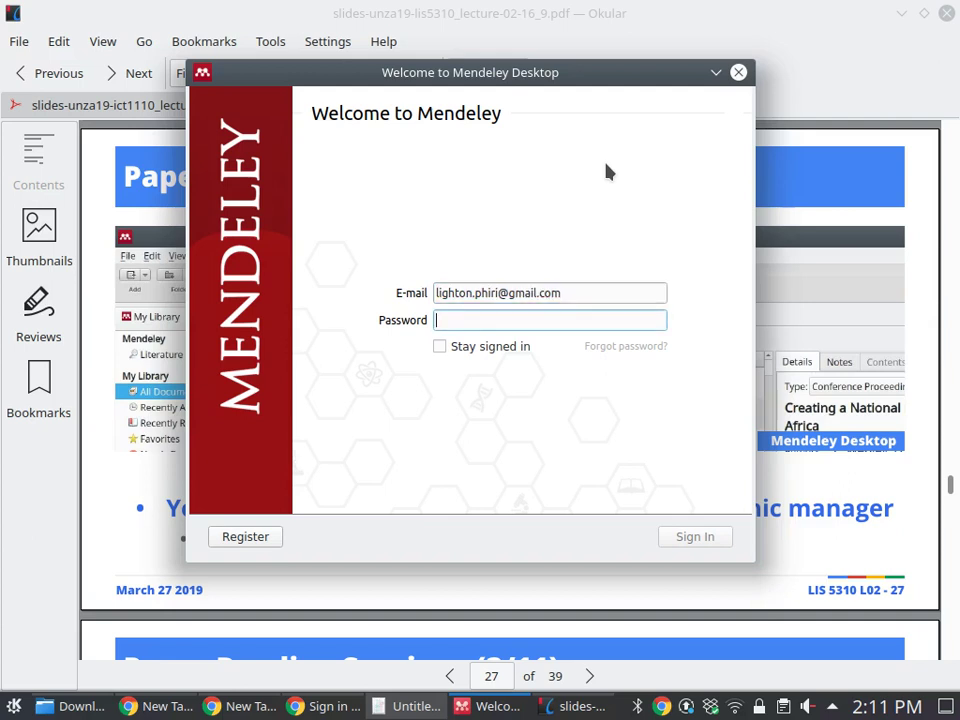
type("••••")
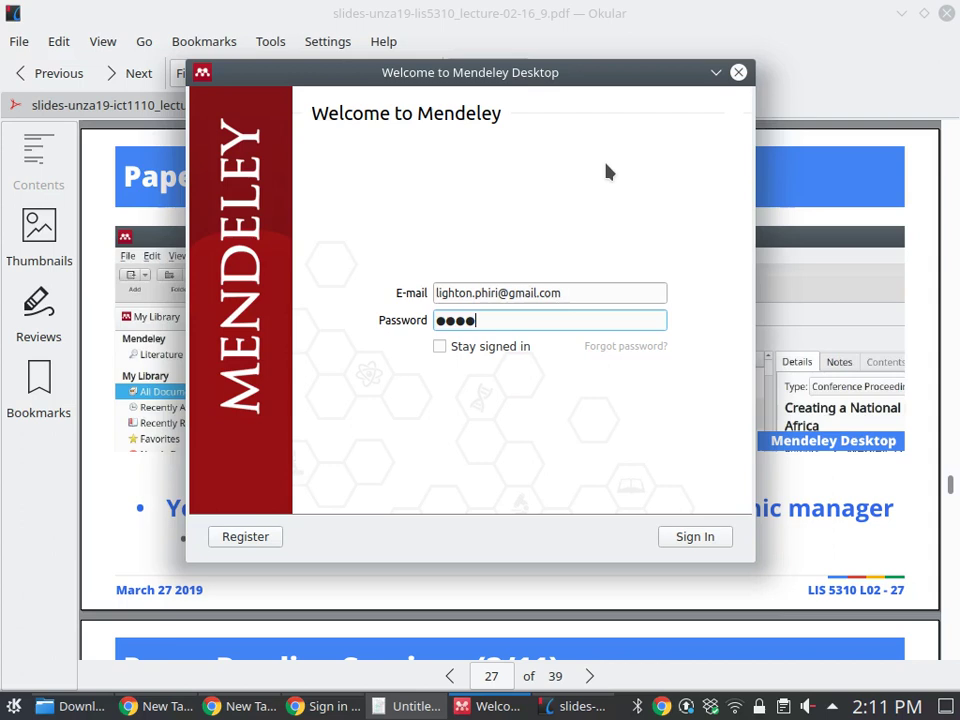
type("••••••••••")
key("Return")
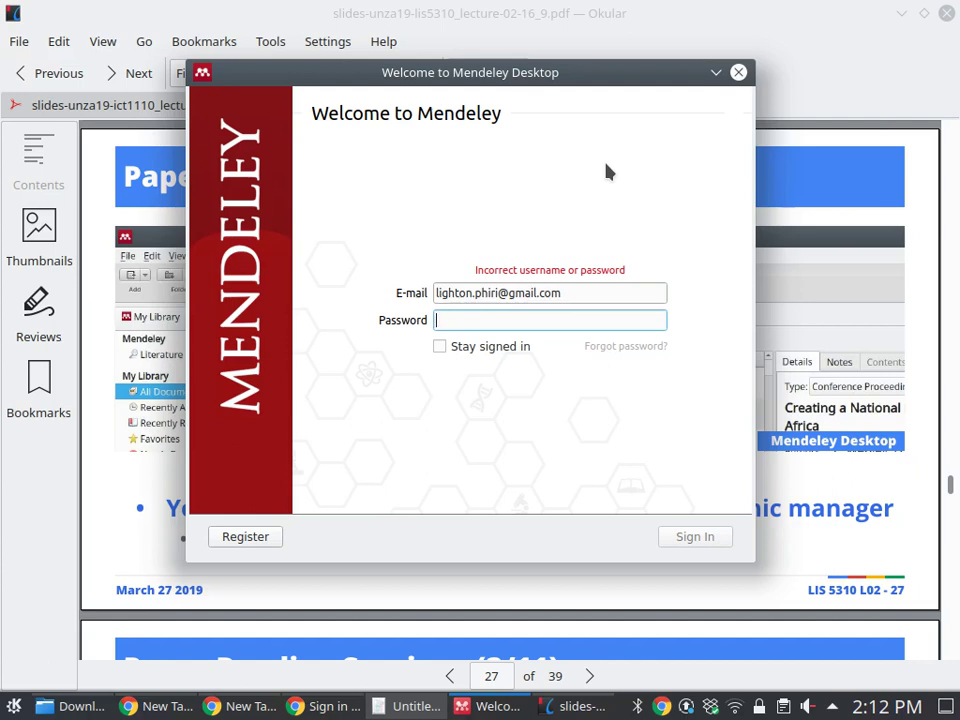
Re-enter the account password correctly and submit the sign-in again
type("••••••")
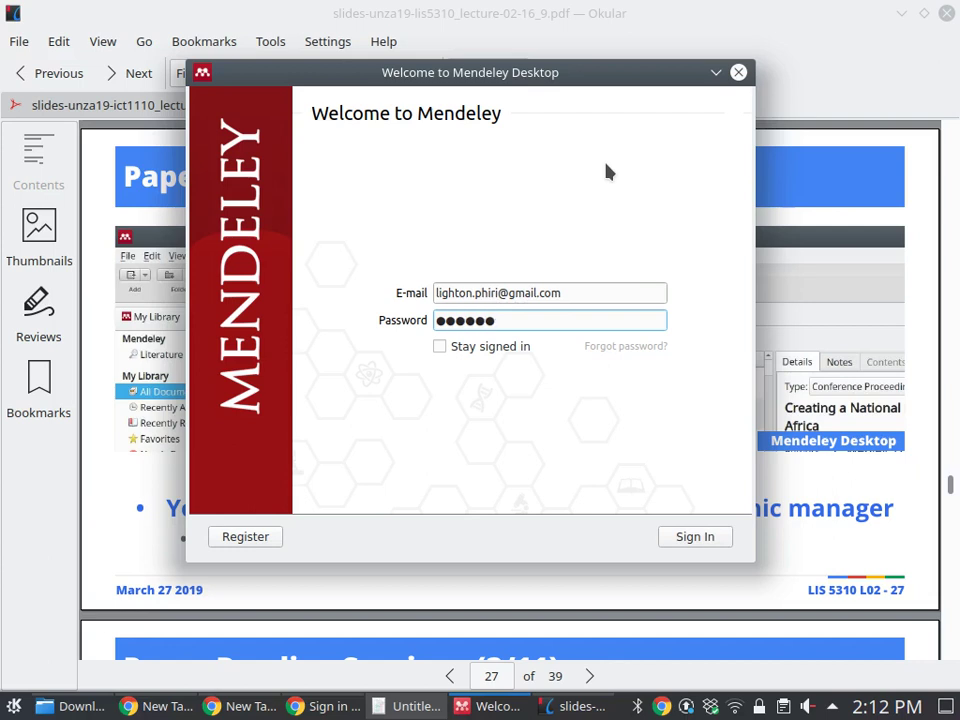
key("BackSpace")
key("BackSpace")
key("BackSpace")
key("BackSpace")
key("BackSpace")
key("BackSpace")
type("••••")
key("BackSpace")
key("BackSpace")
key("BackSpace")
type("••••••••••••")
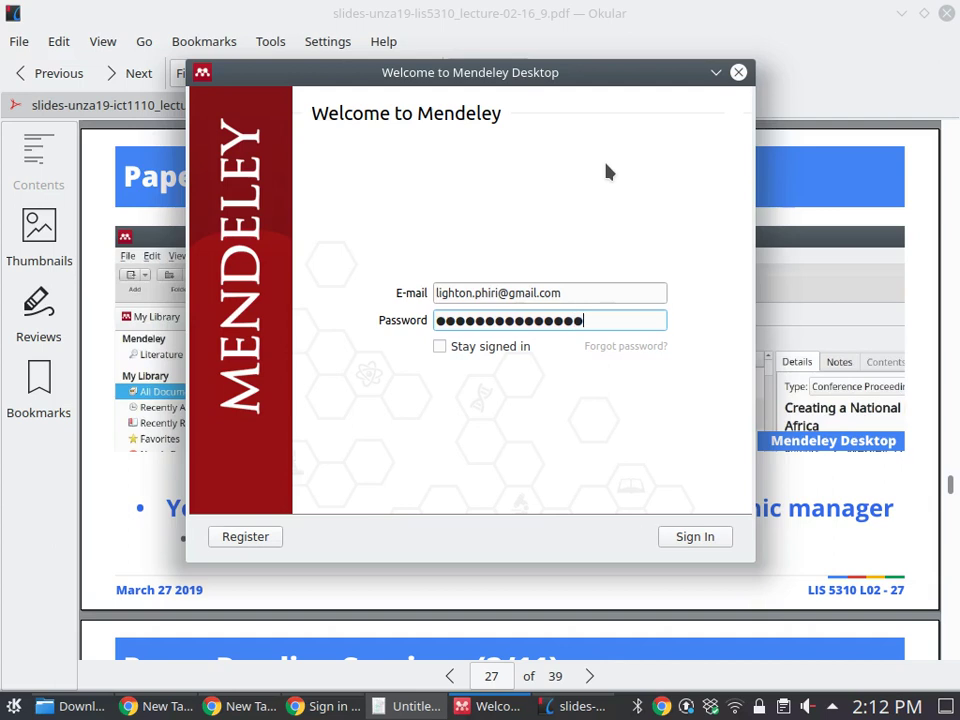
key("Return")
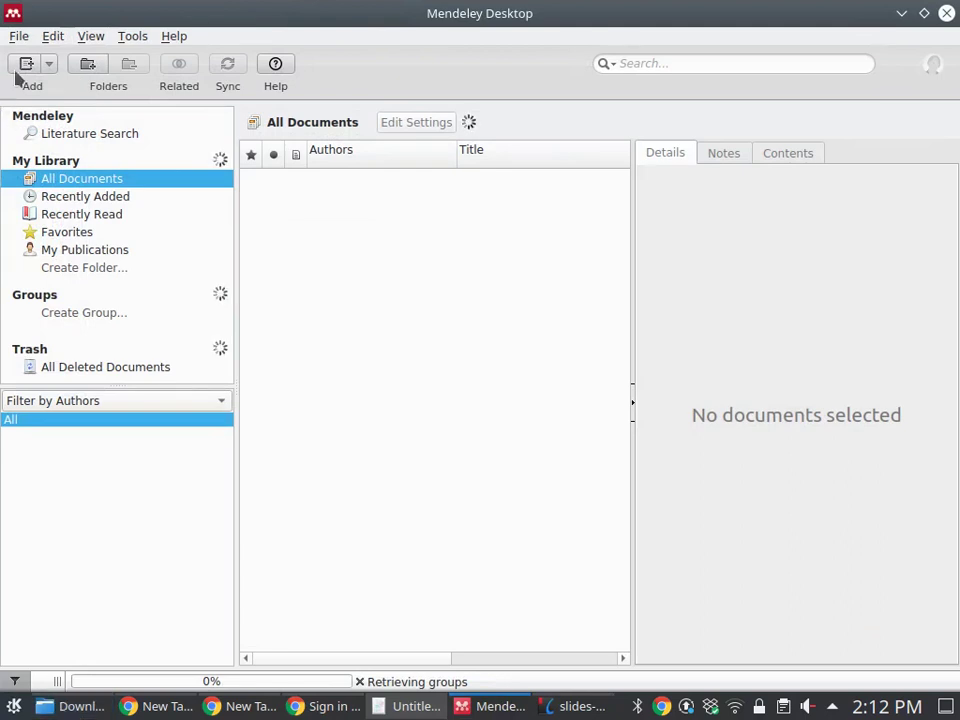
Dismiss the Welcome dialog and the Add and Create tip
left_click(133, 36)
left_click(170, 238)
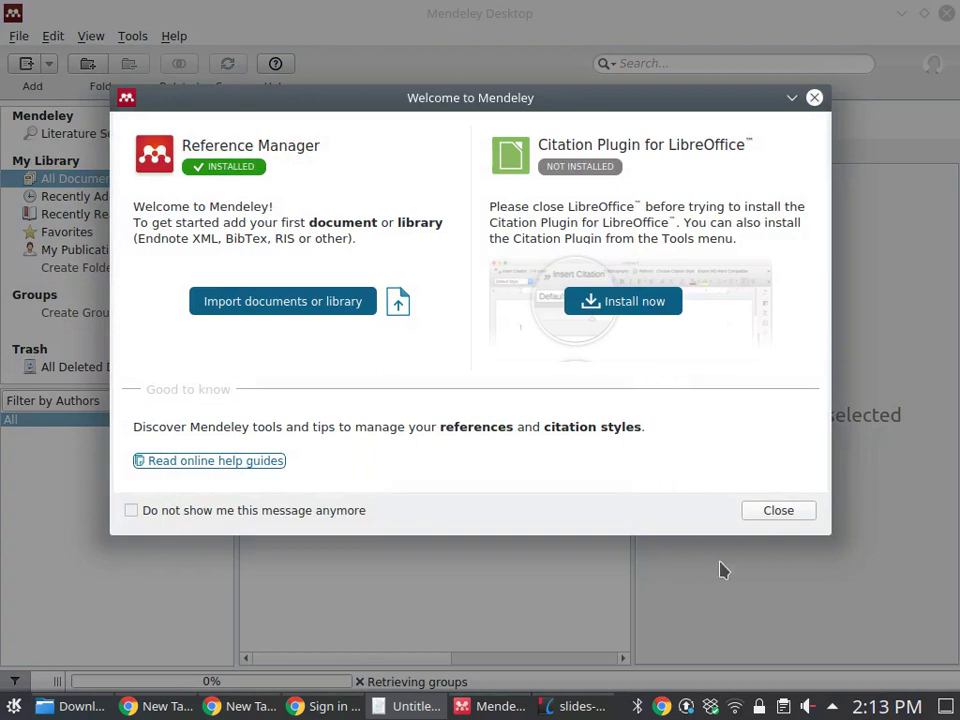
left_click(778, 510)
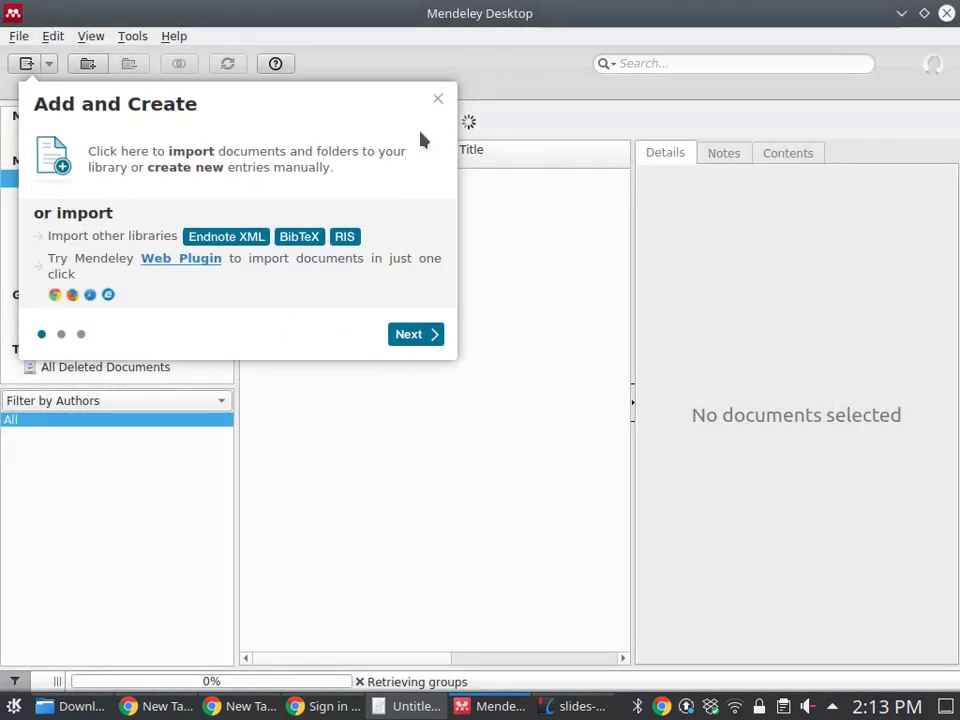
left_click(438, 101)
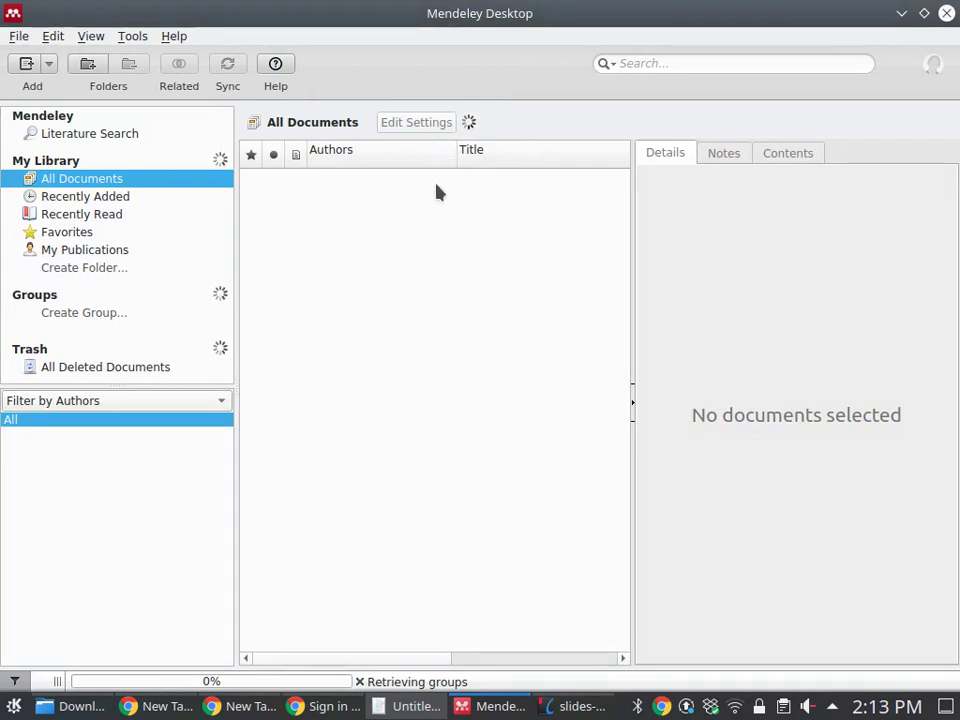
Install the LibreOffice citation plugin from the Tools menu and confirm with OK
left_click(129, 37)
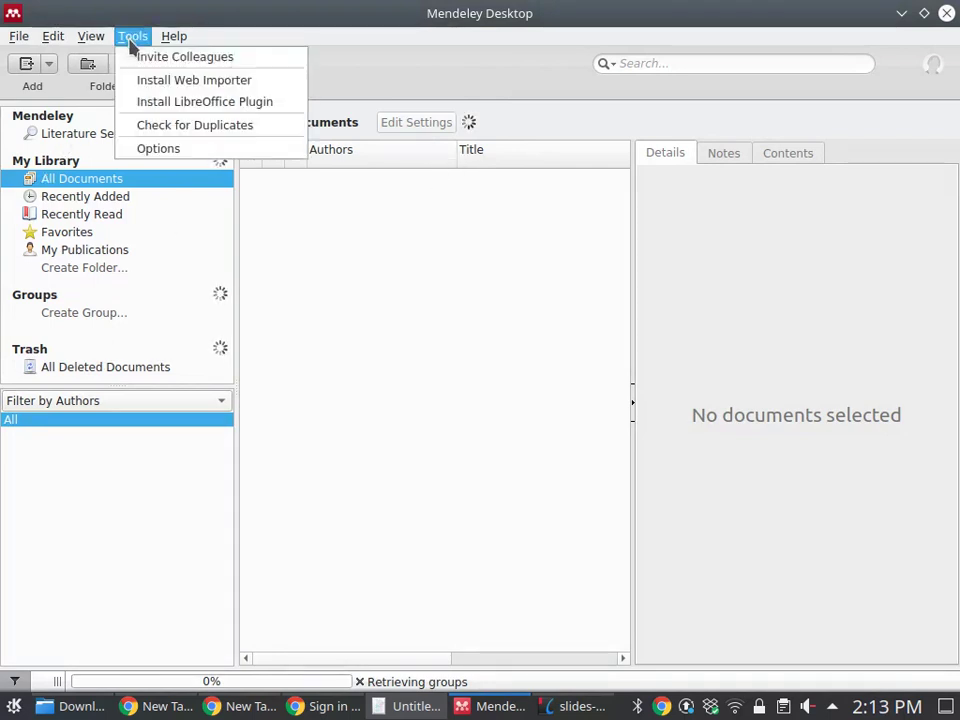
left_click(172, 102)
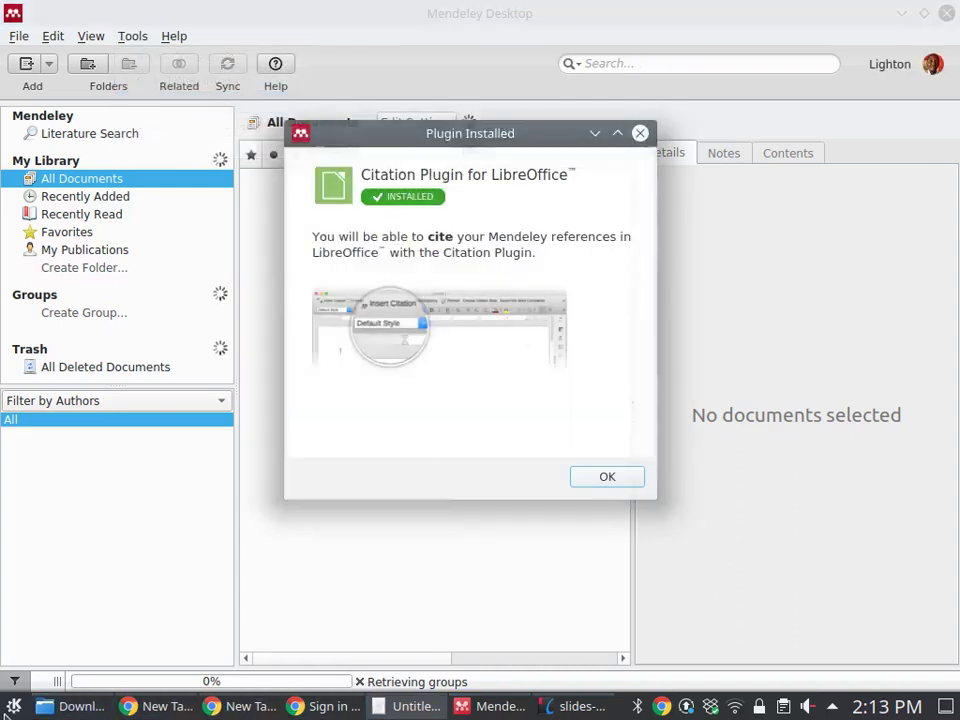
key("super")
left_click(354, 418)
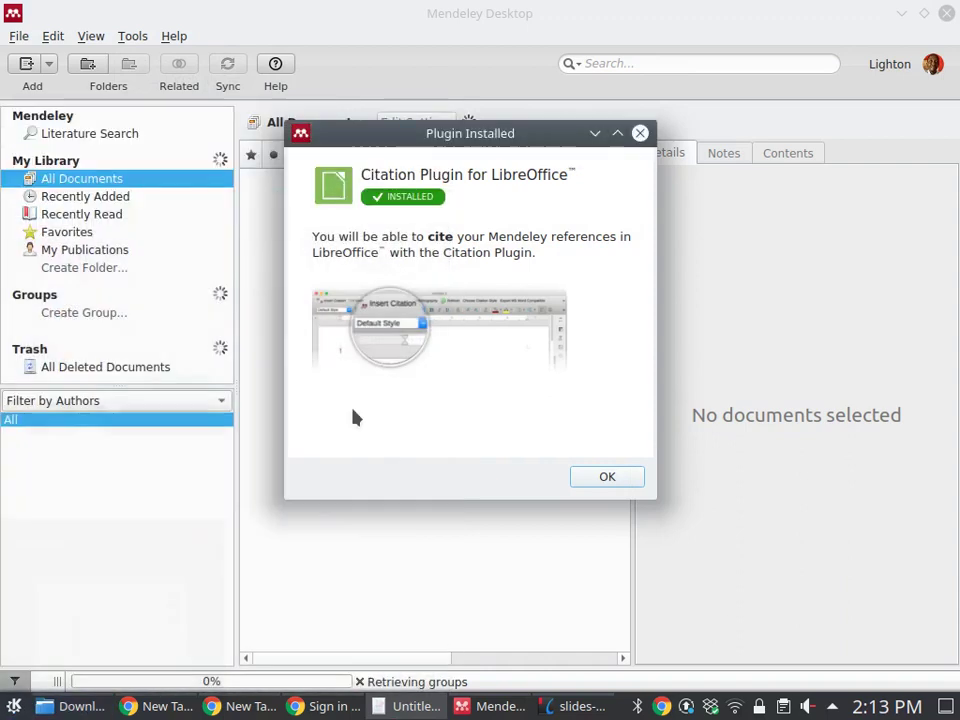
left_click(607, 477)
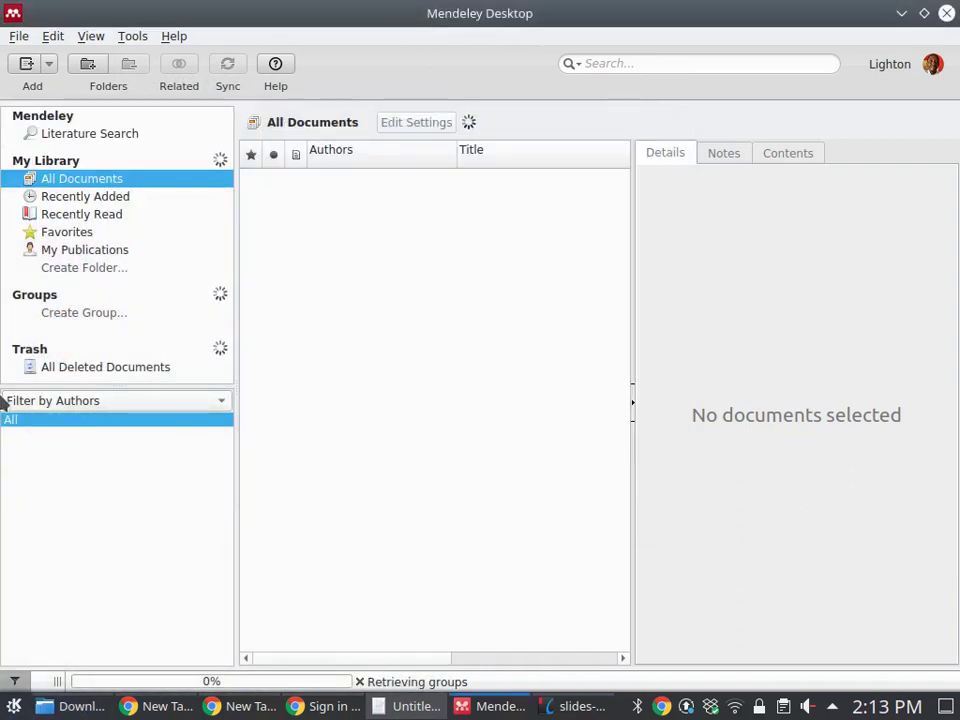
left_click(14, 706)
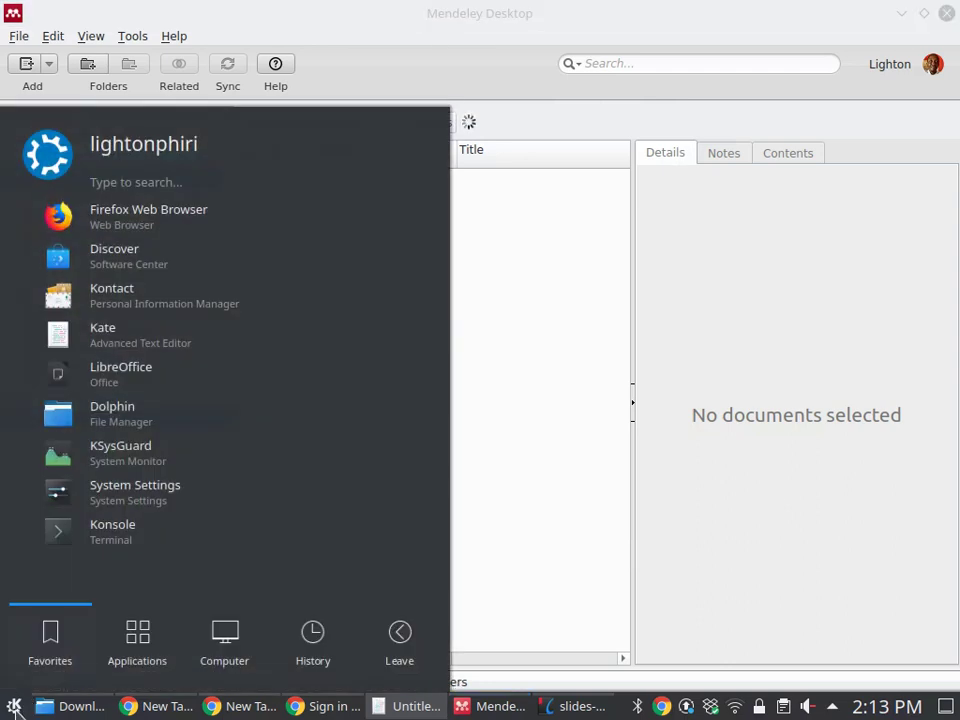
Launch LibreOffice Writer by searching 'libre' in the launcher
type("libre")
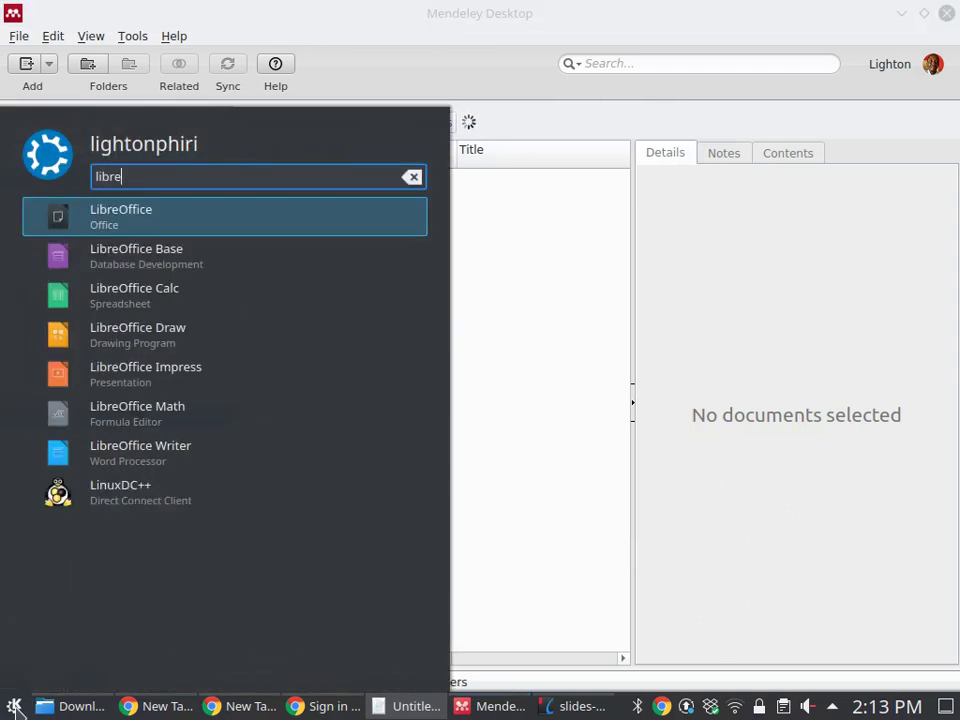
scroll(161, 354, "down", 1)
left_click(190, 440)
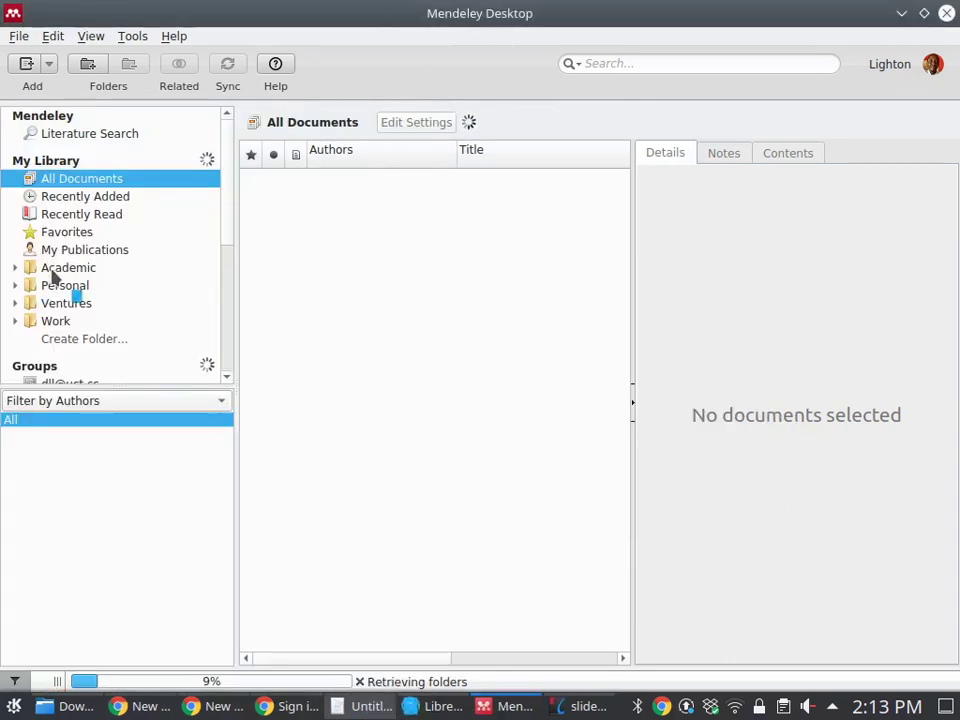
Browse Recently Added, Recently Read and My Publications, then return to All Documents
left_click(80, 198)
left_click(80, 215)
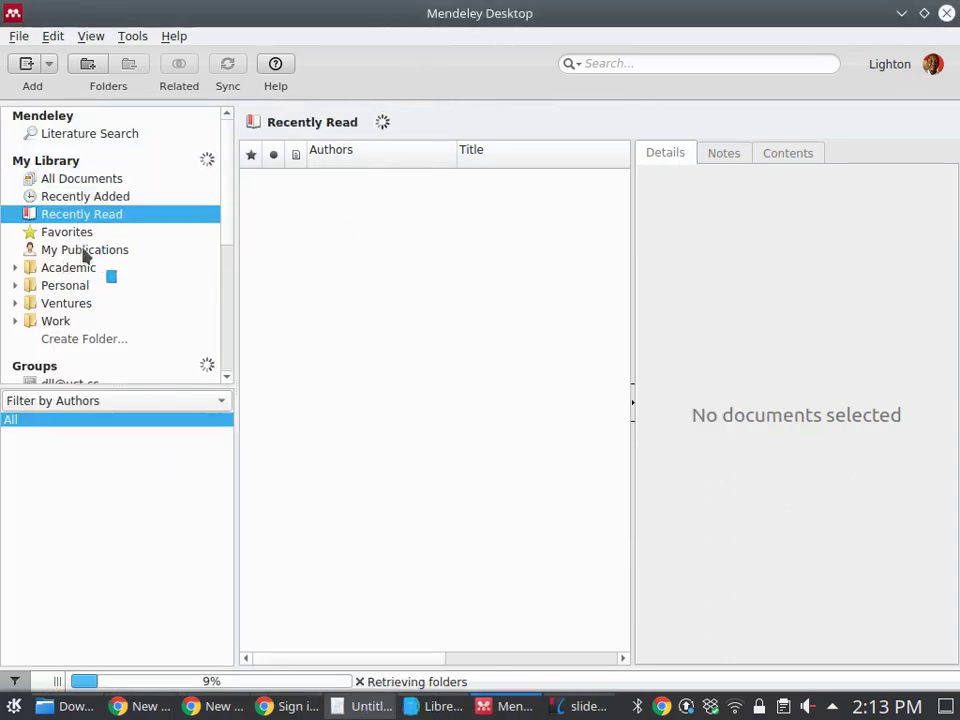
left_click(80, 247)
left_click(75, 179)
Import the 2004 research-paper PDF and 2018 digital libraries book PDF from Downloads
right_click(365, 319)
left_click(370, 326)
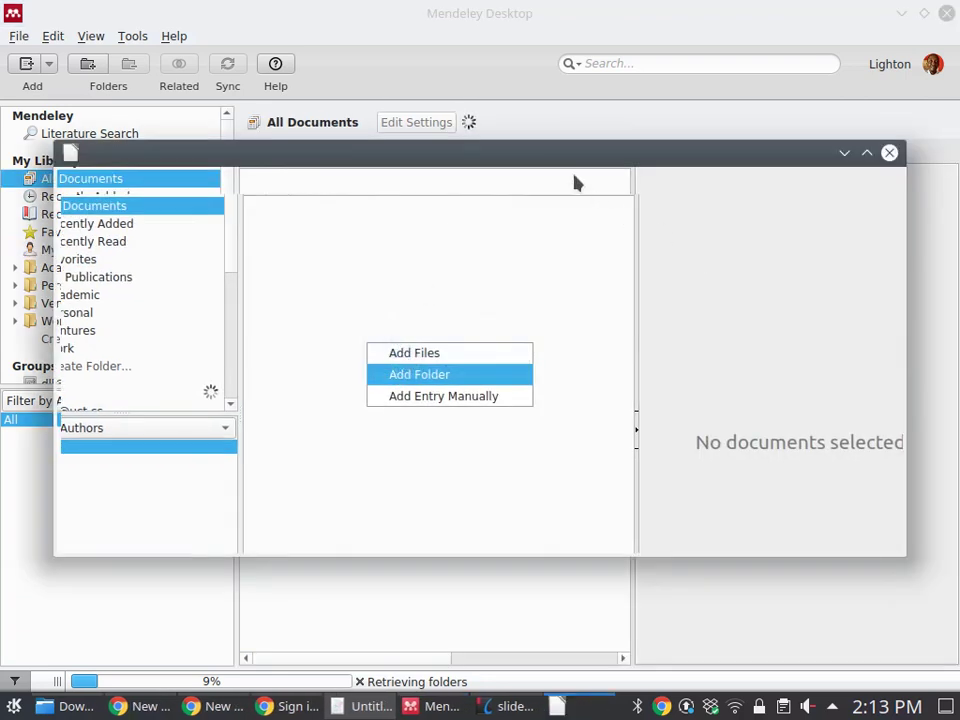
right_click(302, 232)
left_click(320, 242)
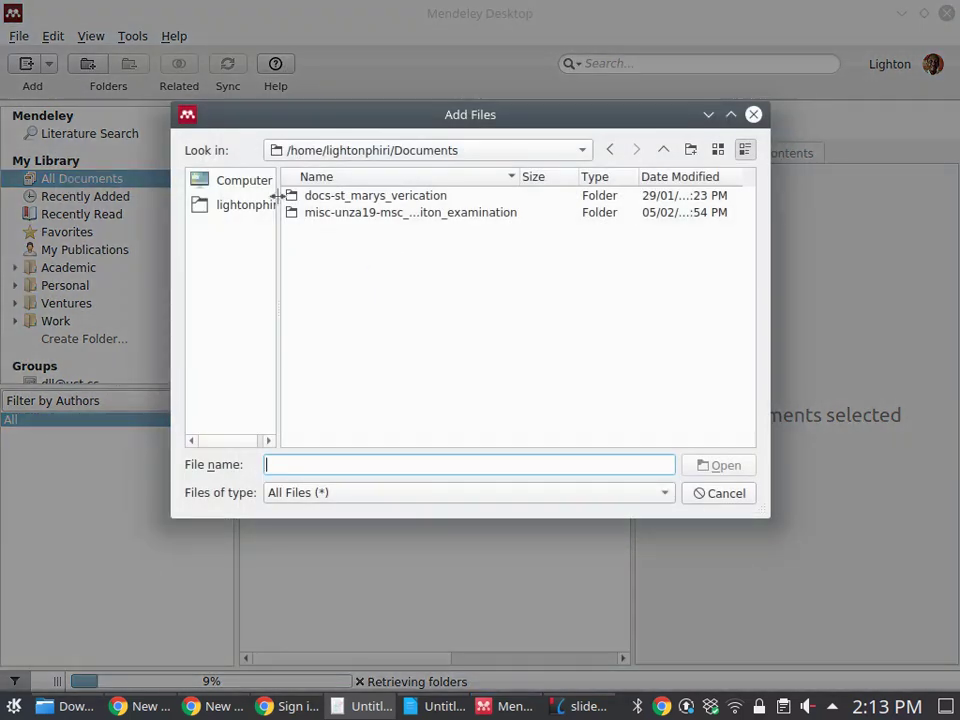
left_click(242, 184)
left_click(240, 204)
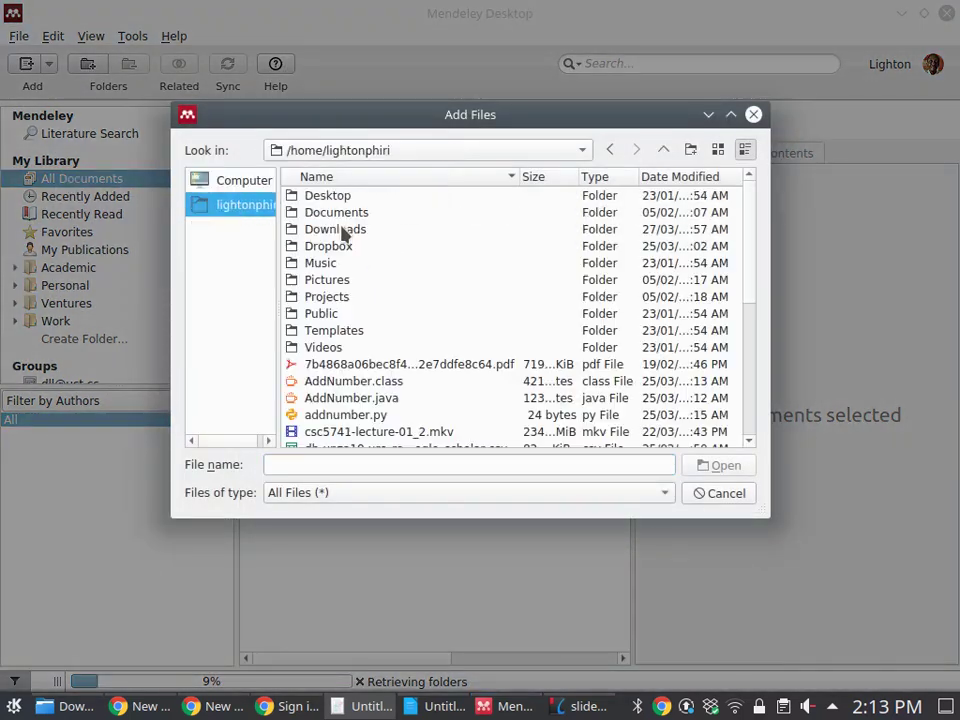
double_click(341, 228)
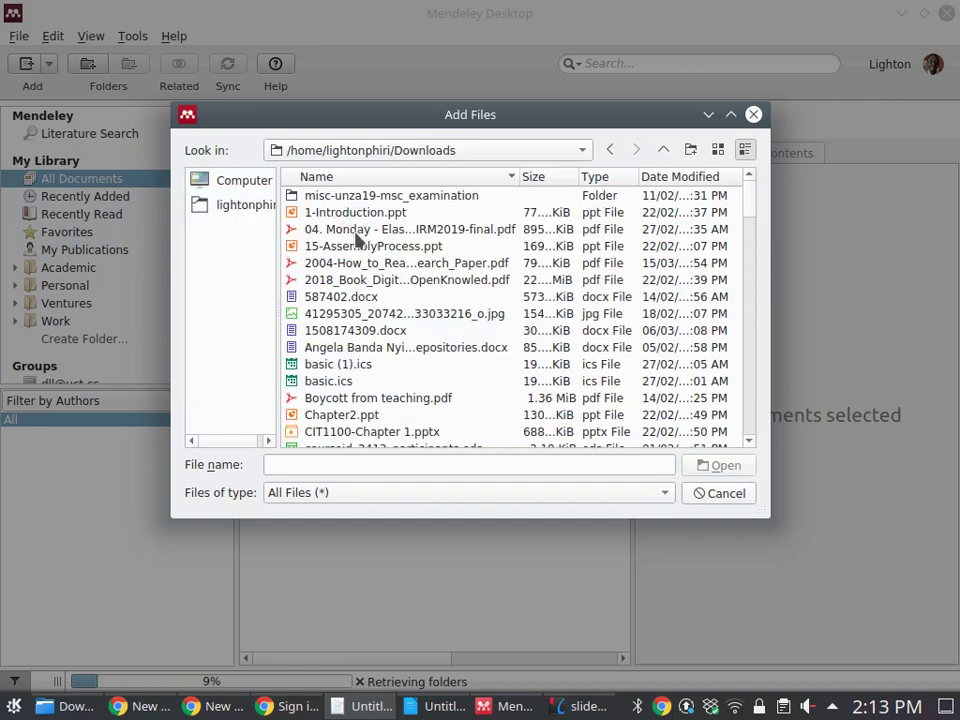
left_click(356, 232)
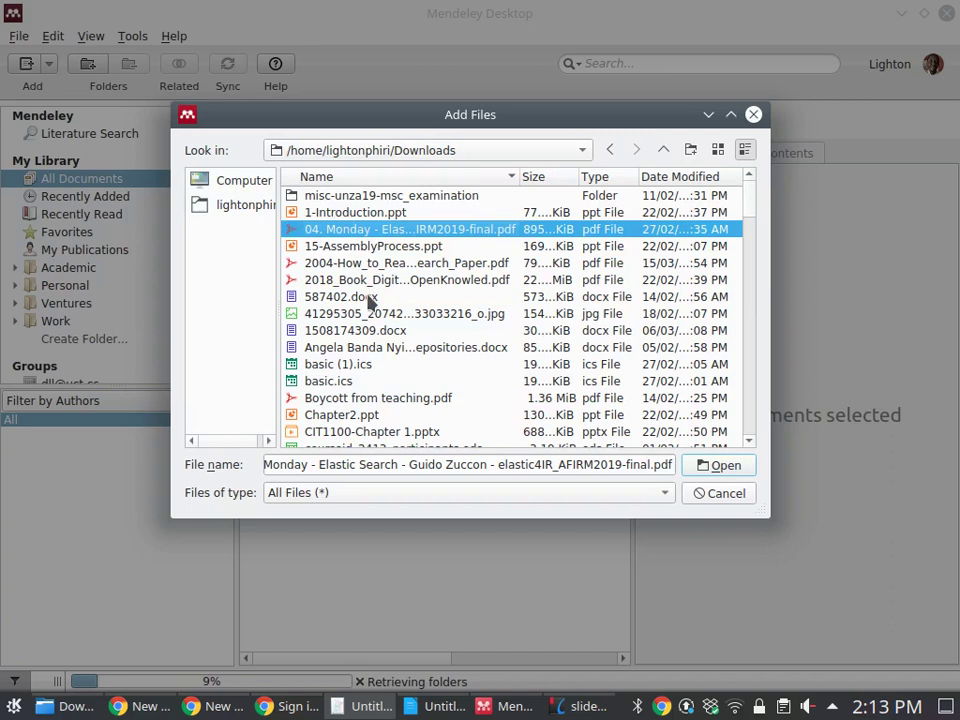
left_click(366, 264, "ctrl")
left_click(366, 264, "ctrl")
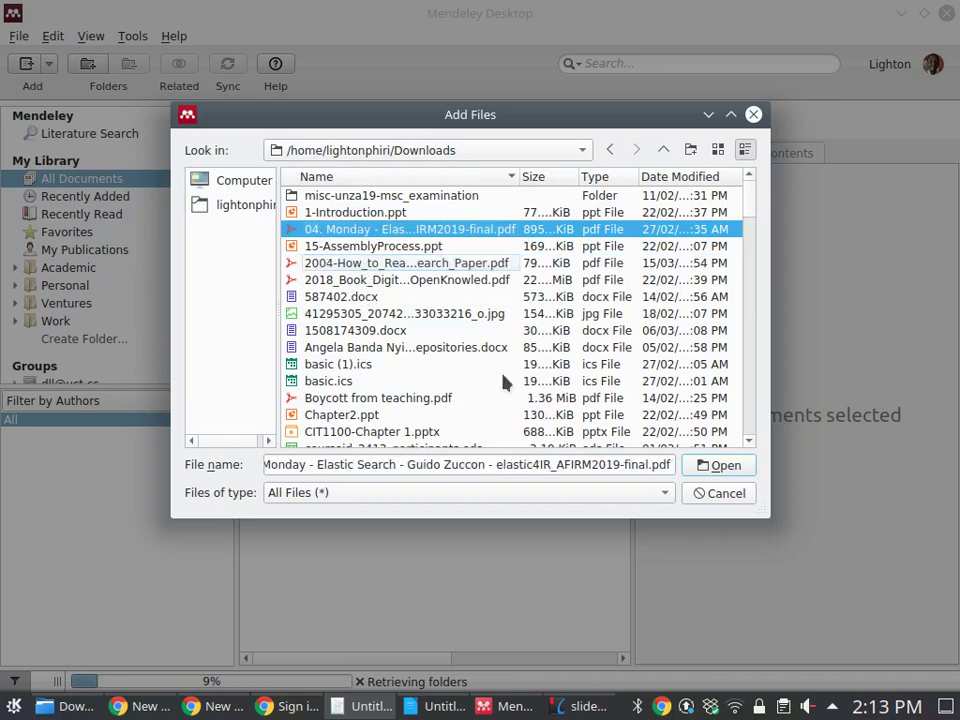
left_click(370, 266, "ctrl")
left_click(372, 280, "ctrl")
left_click(722, 465)
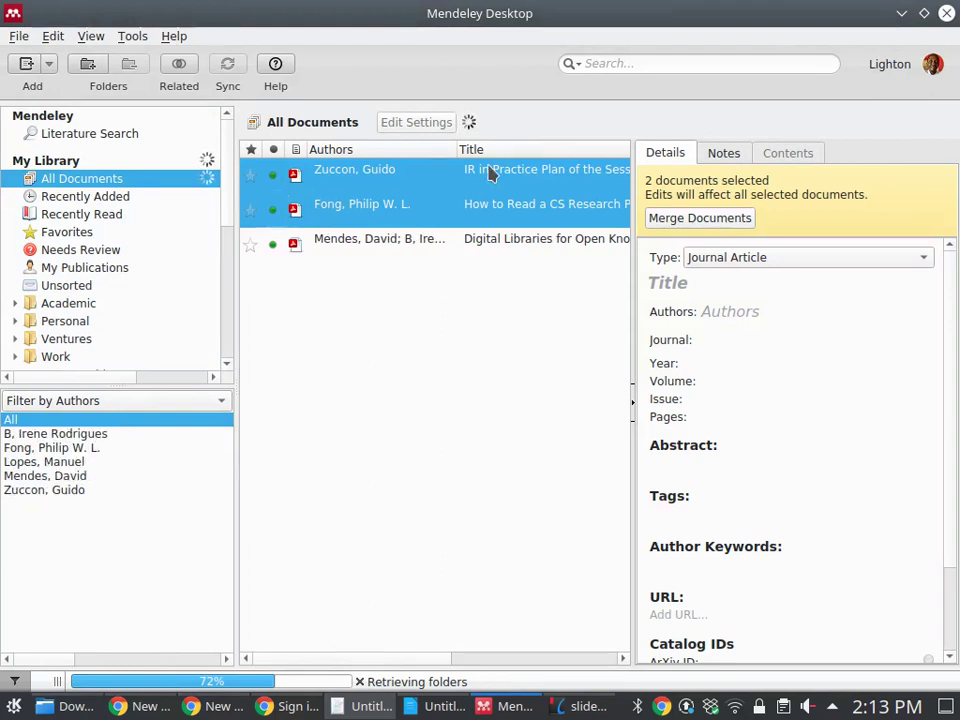
Check the details of the IR in Practice, reading guide and Digital Libraries for Open Knowledge entries
left_click(342, 169)
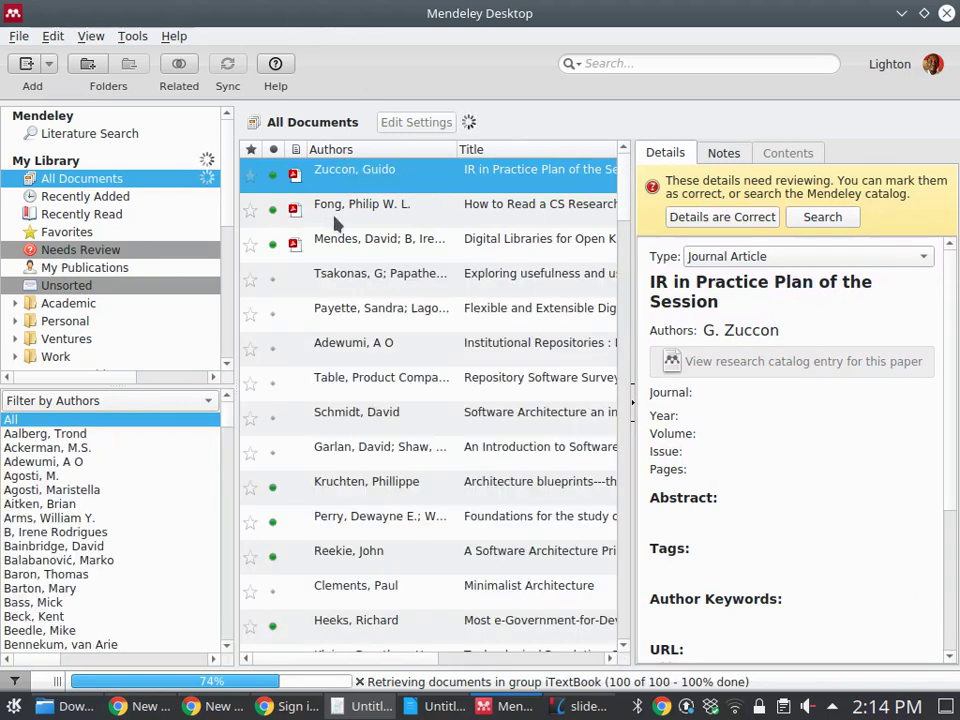
left_click(337, 212)
left_click(338, 240)
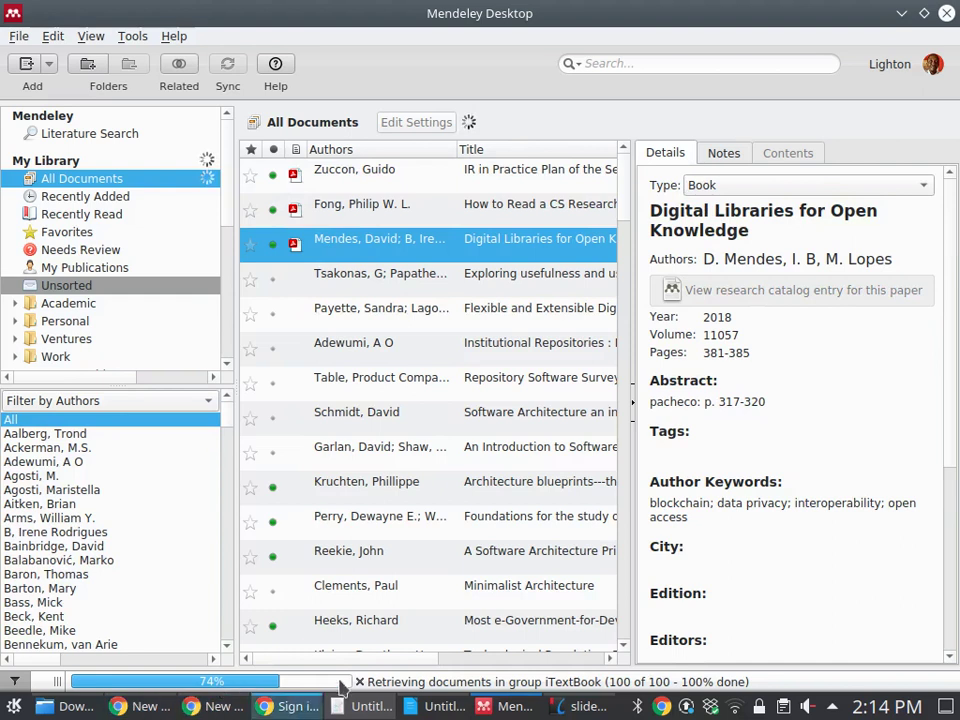
left_click(358, 706)
Maximize the Writer window and hide the Styles sidebar
left_click_drag(397, 152, 397, 152)
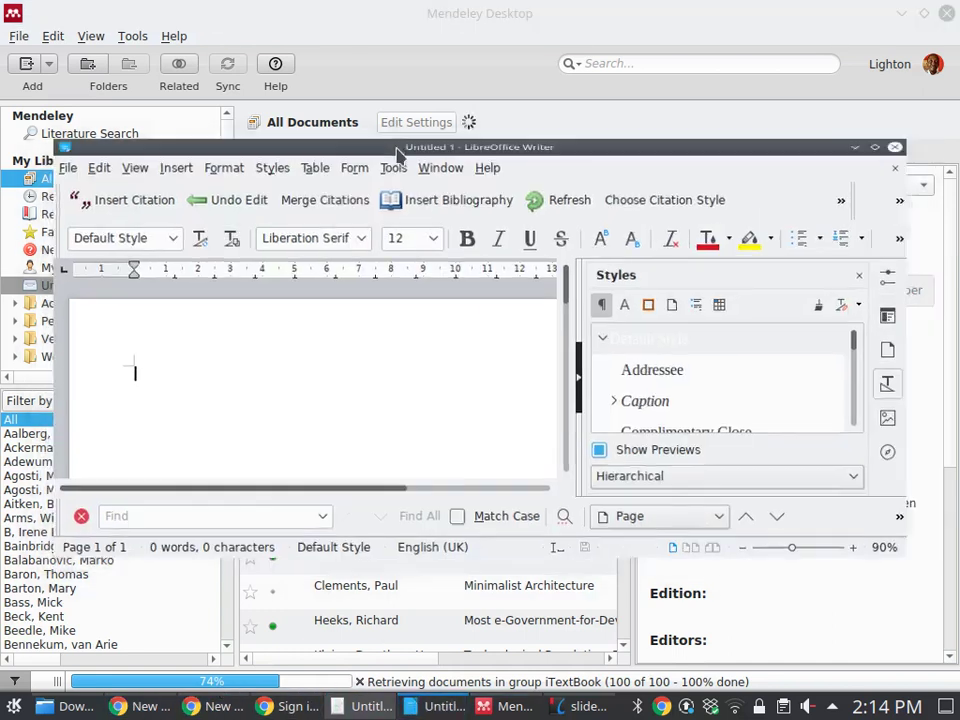
double_click(397, 152)
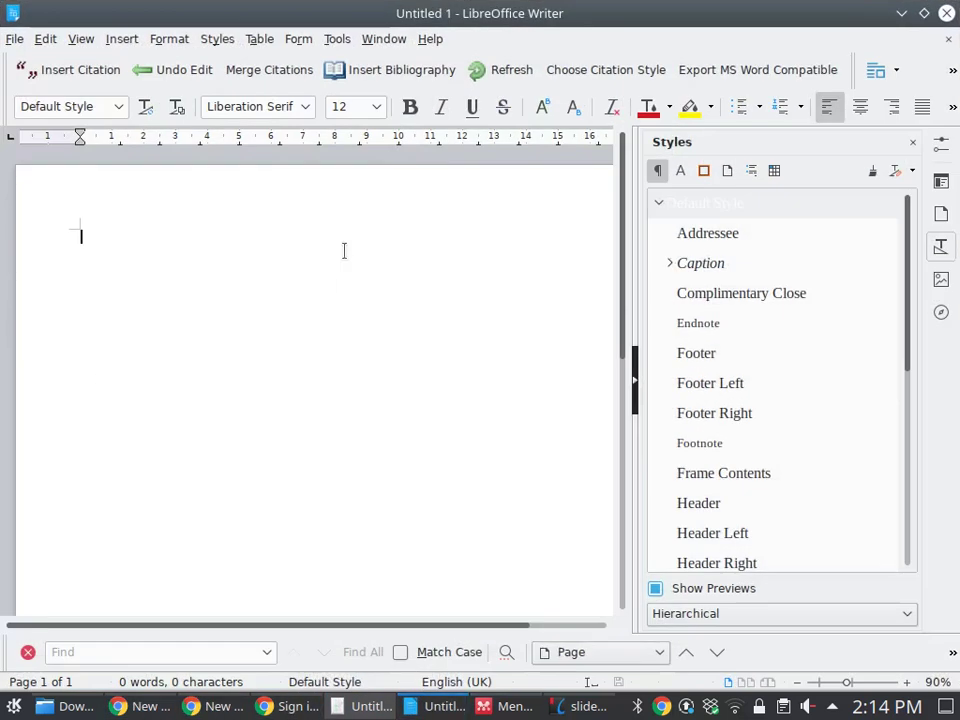
left_click(634, 381)
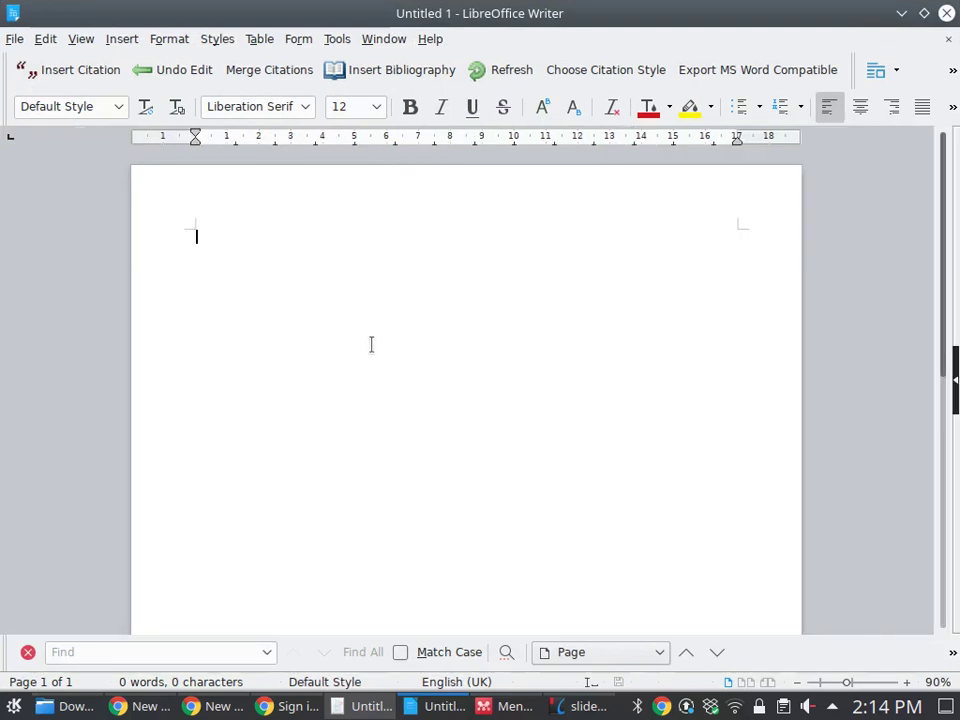
Type 'Reference', with an 'Introduction' heading and filler text 'kjlkfjdakjfd' above it
type("References")
key("Up")
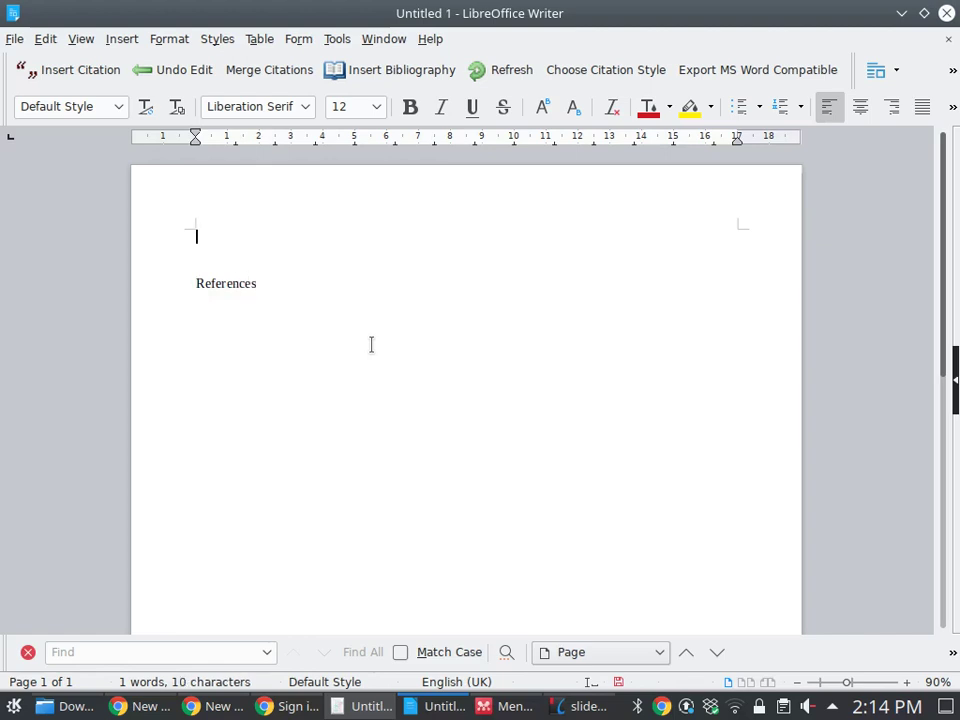
type("Introduction")
key("Return")
type("kj")
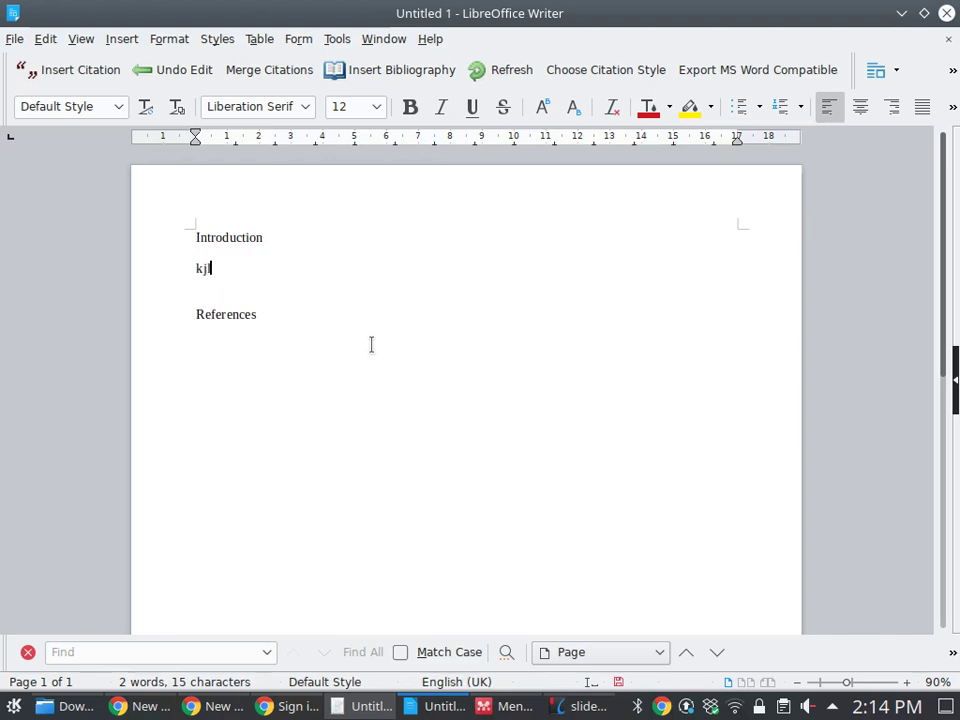
type("lkfjdakjfd")
key("BackSpace")
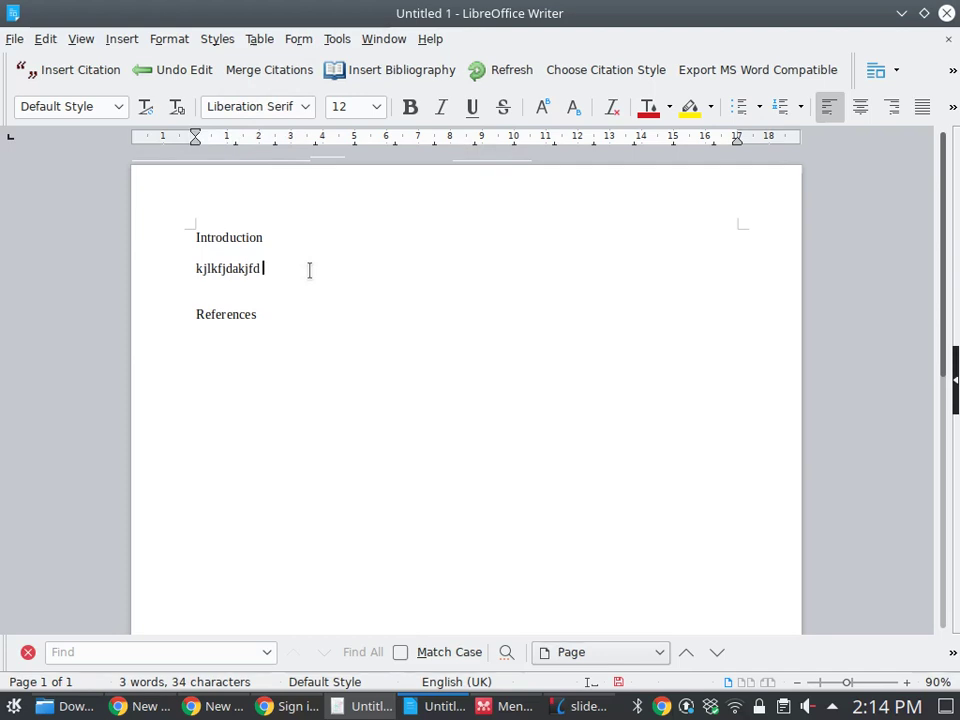
Cite the Mendes, Tsakonas and Payette papers together, picked from the Mendeley library
left_click(67, 80)
left_click(755, 234)
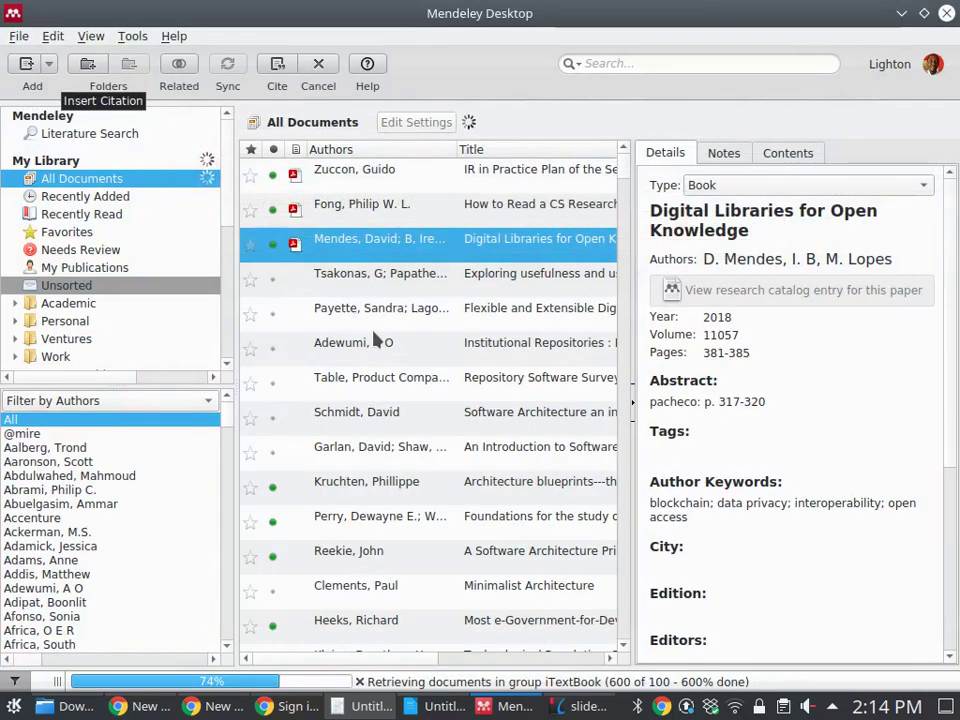
left_click(381, 274, "ctrl")
left_click(392, 312, "ctrl")
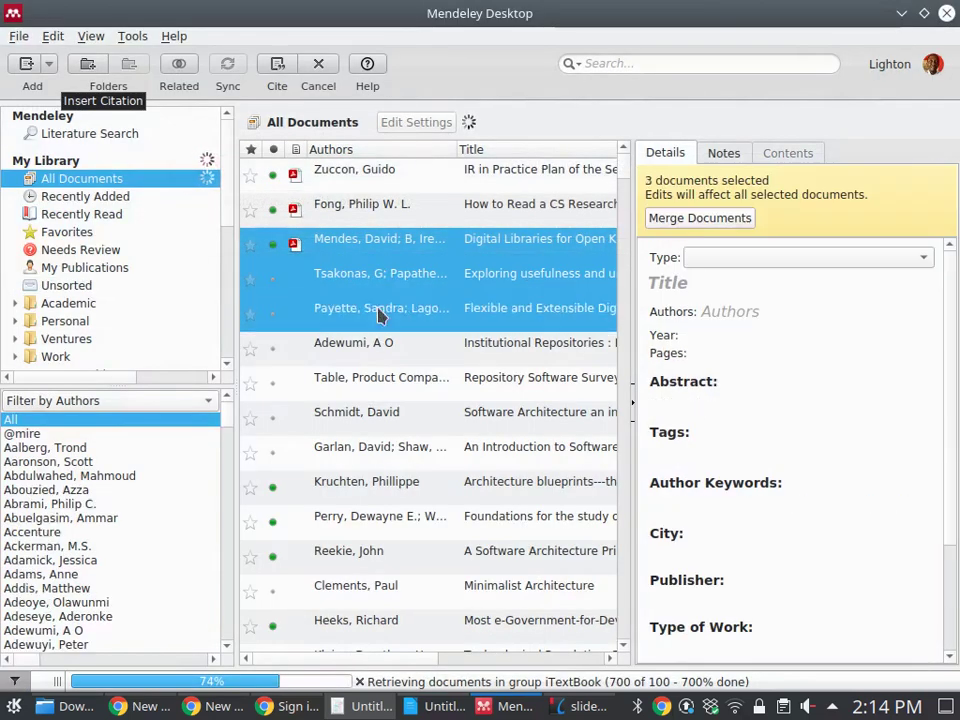
left_click(278, 68)
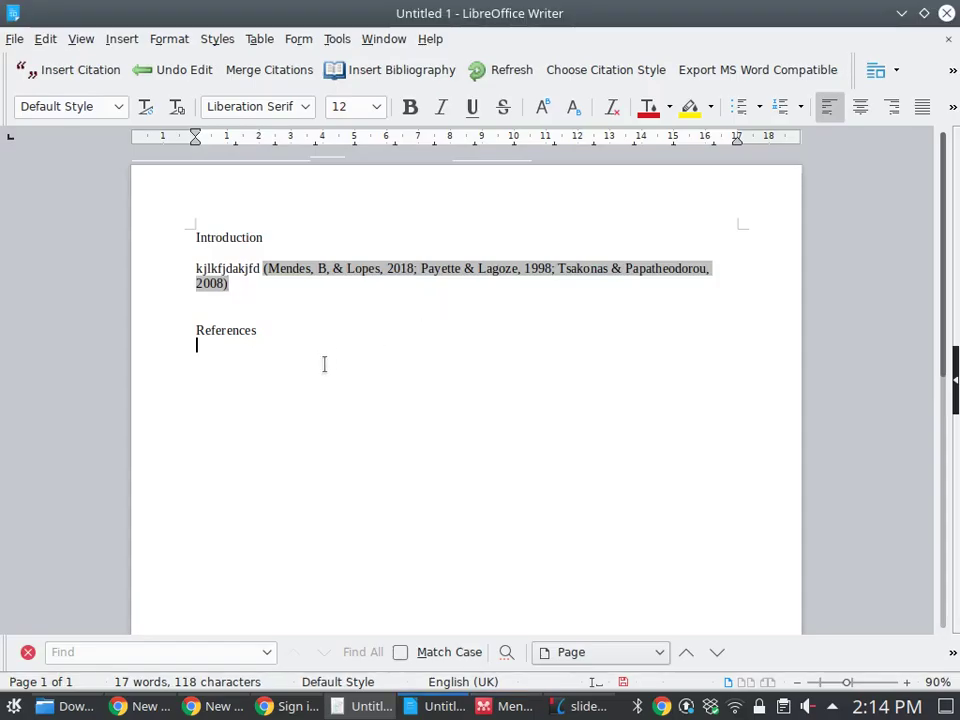
Insert the Mendeley bibliography on a new line below References
key("Return")
left_click(392, 70)
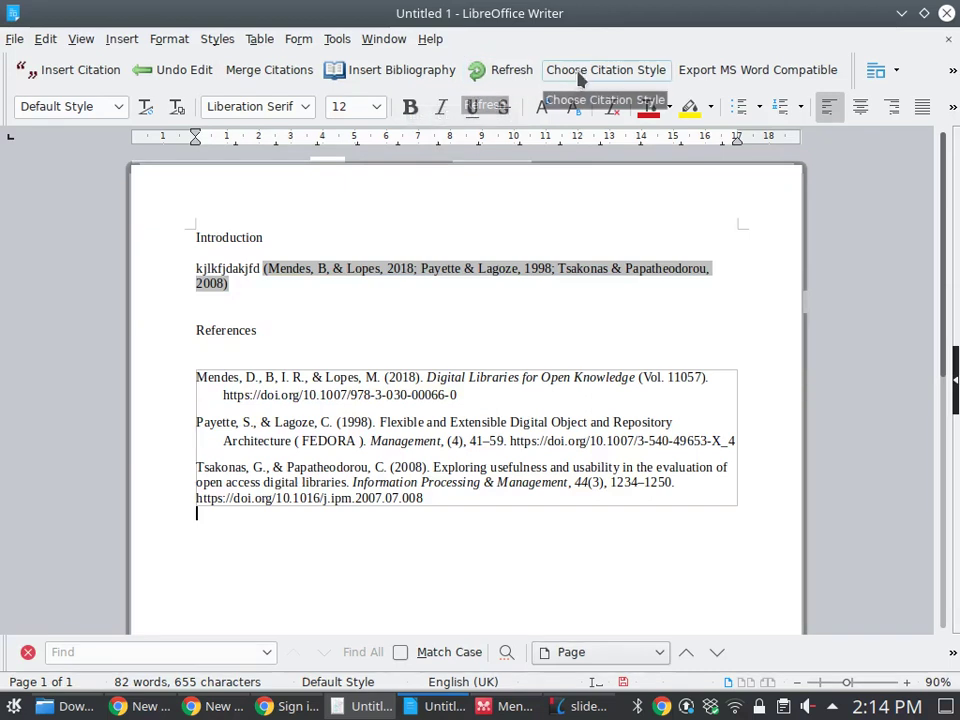
left_click(229, 283)
Apply the Harvard reference format 1 citation style to the document
left_click(609, 71)
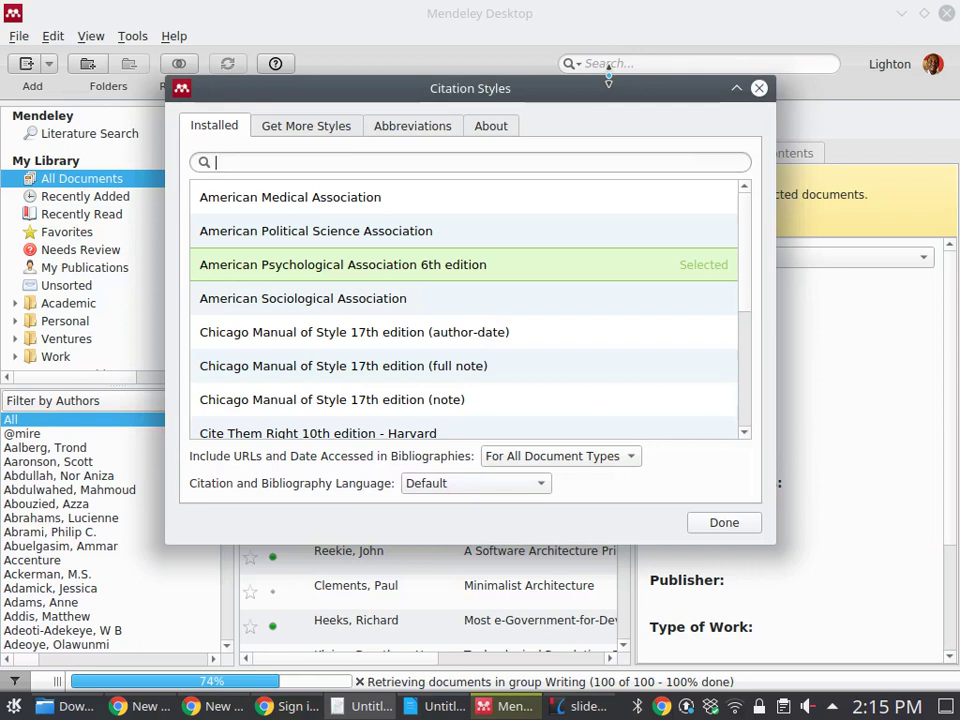
type("harva")
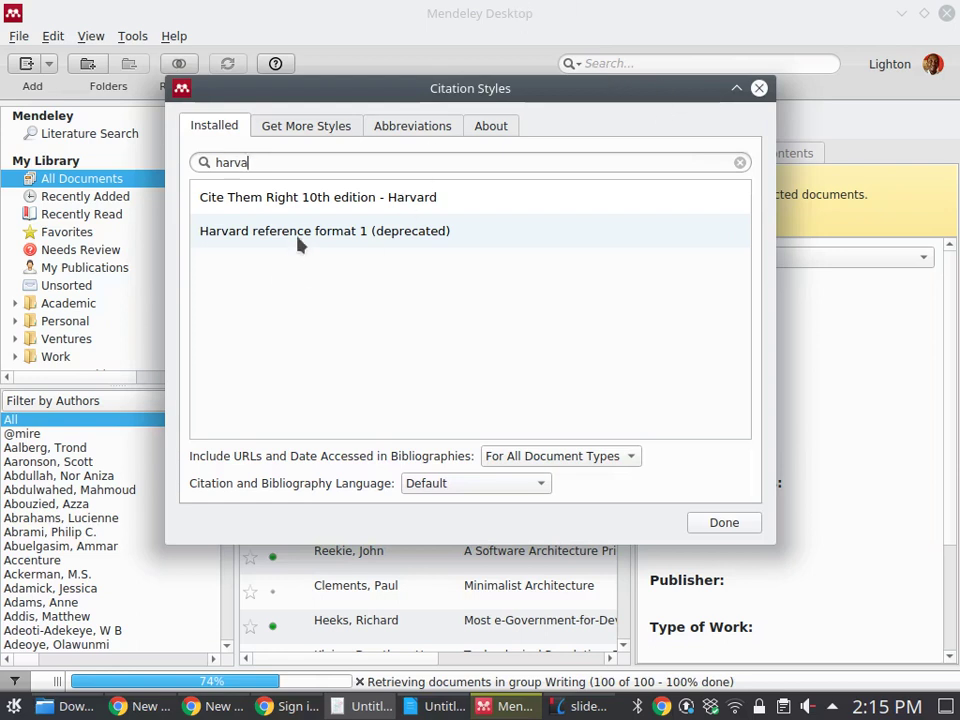
left_click(328, 254)
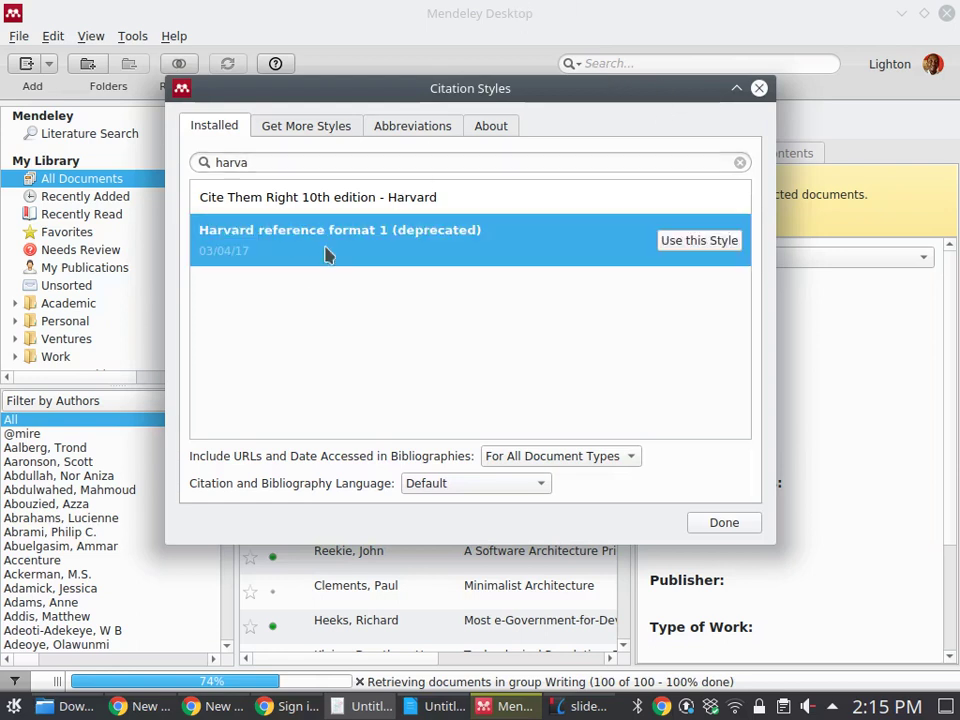
left_click(718, 242)
left_click(737, 528)
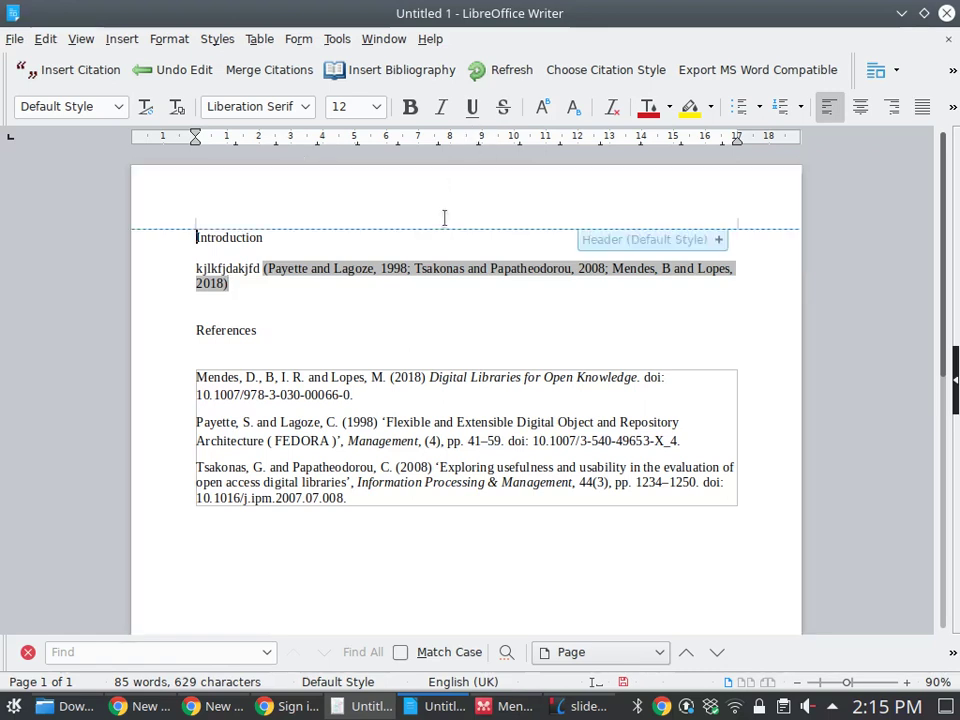
left_click(432, 319)
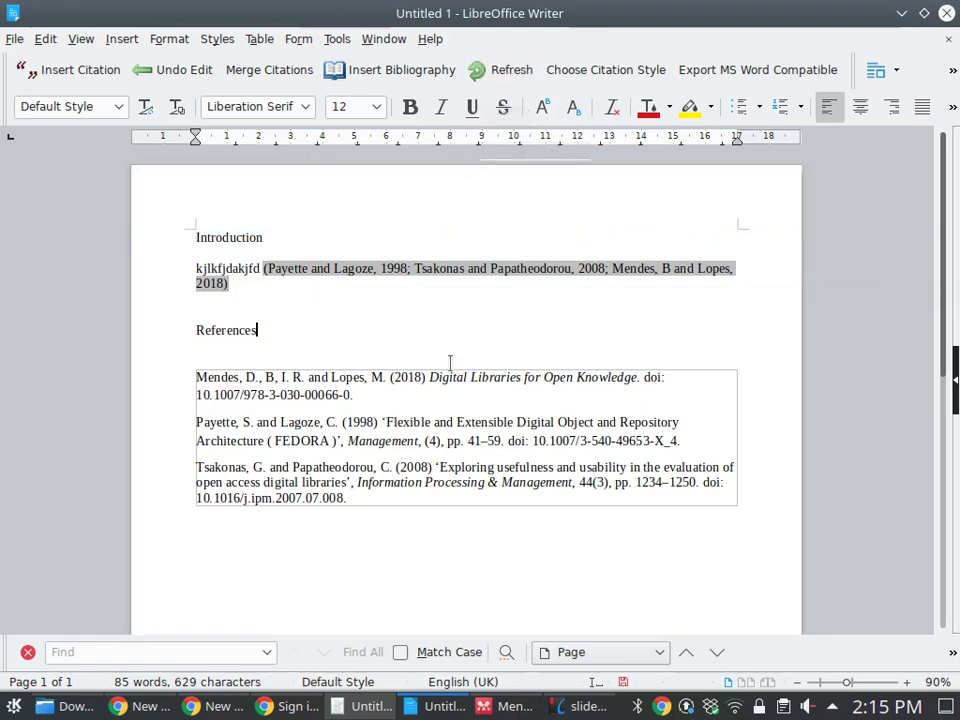
Switch the citation style to IEEE via an 'ieee' search
left_click(580, 78)
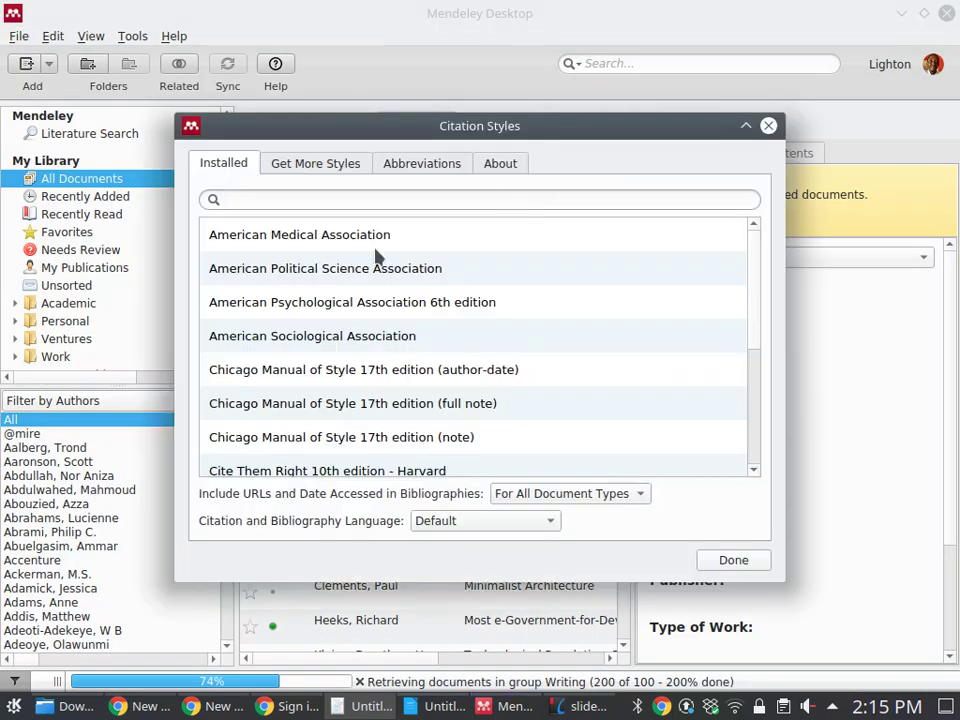
left_click(369, 200)
type("ieee")
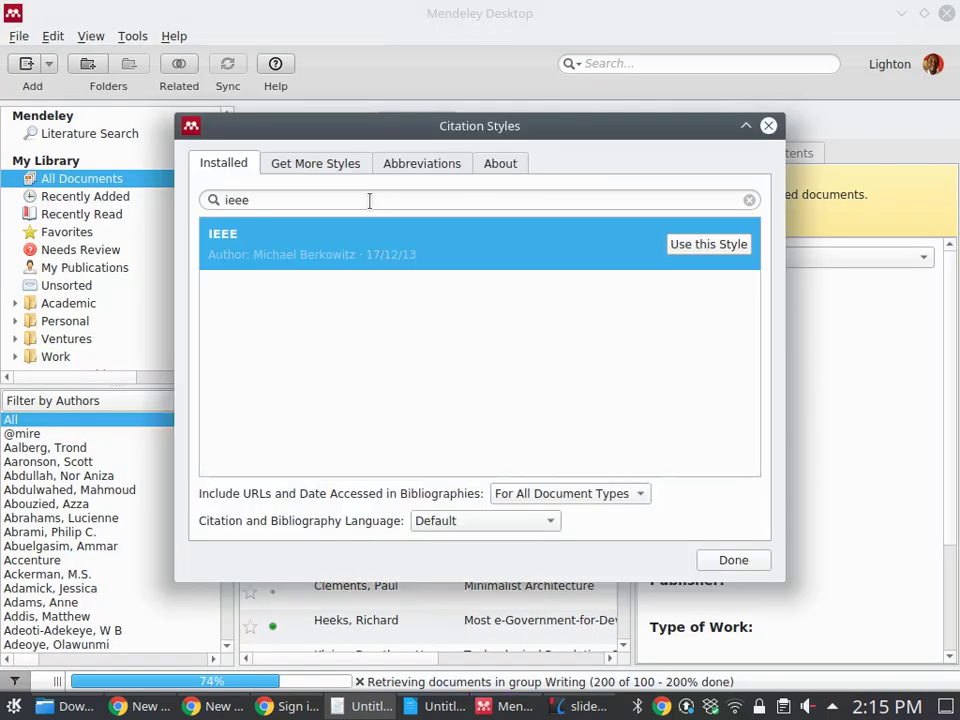
left_click(716, 240)
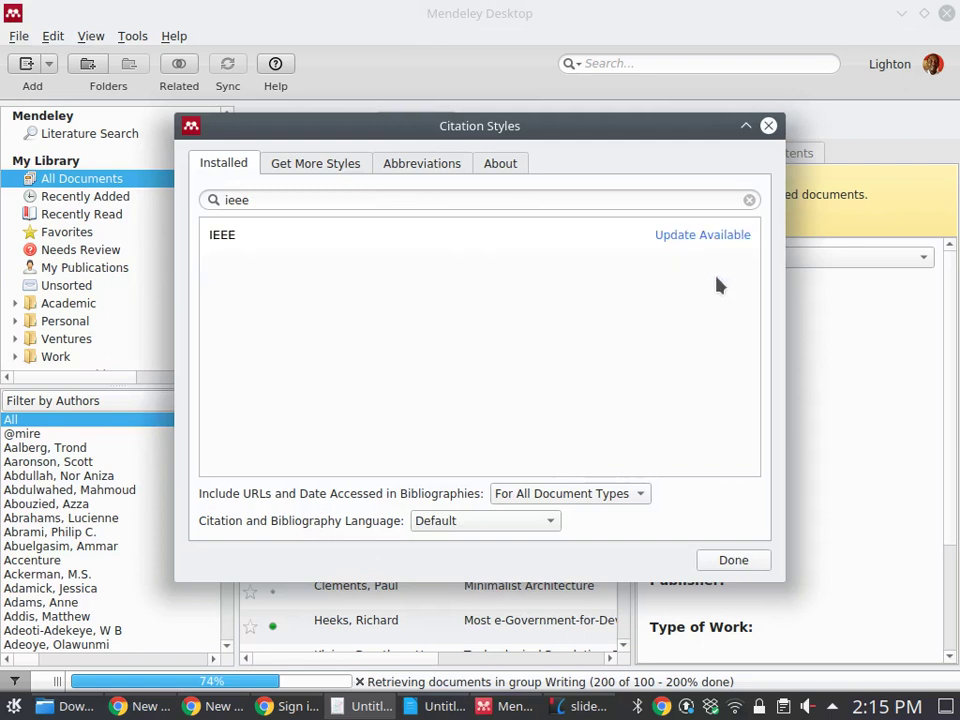
left_click(720, 562)
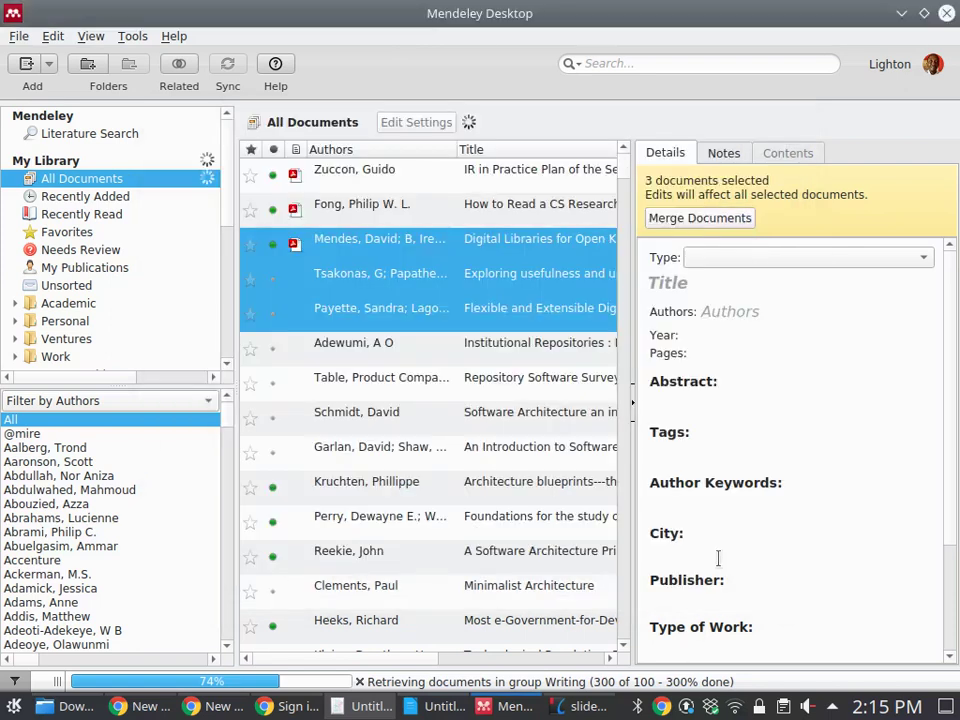
key("alt+Tab")
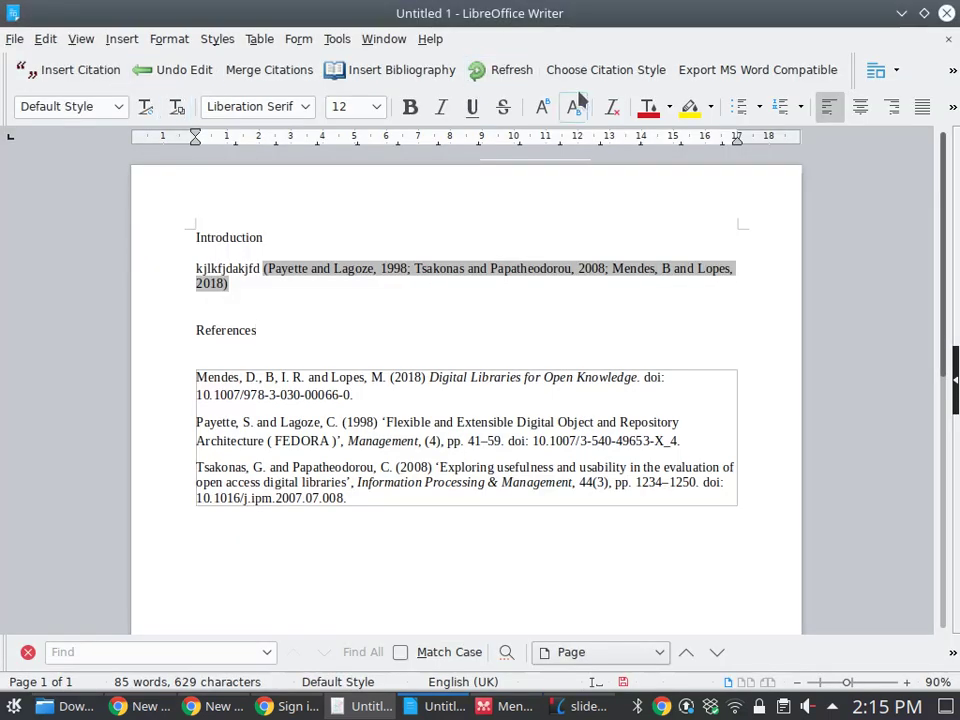
Select and apply the American Political Science Association citation style
left_click(409, 268)
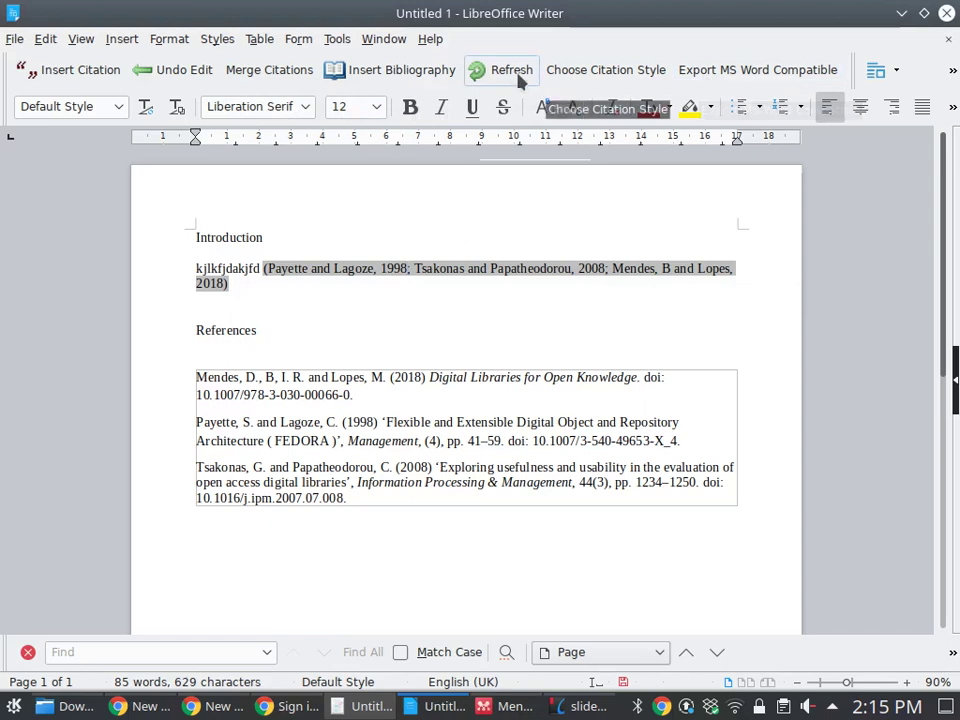
left_click(214, 42)
left_click(214, 42)
left_click(214, 42)
left_click(230, 42)
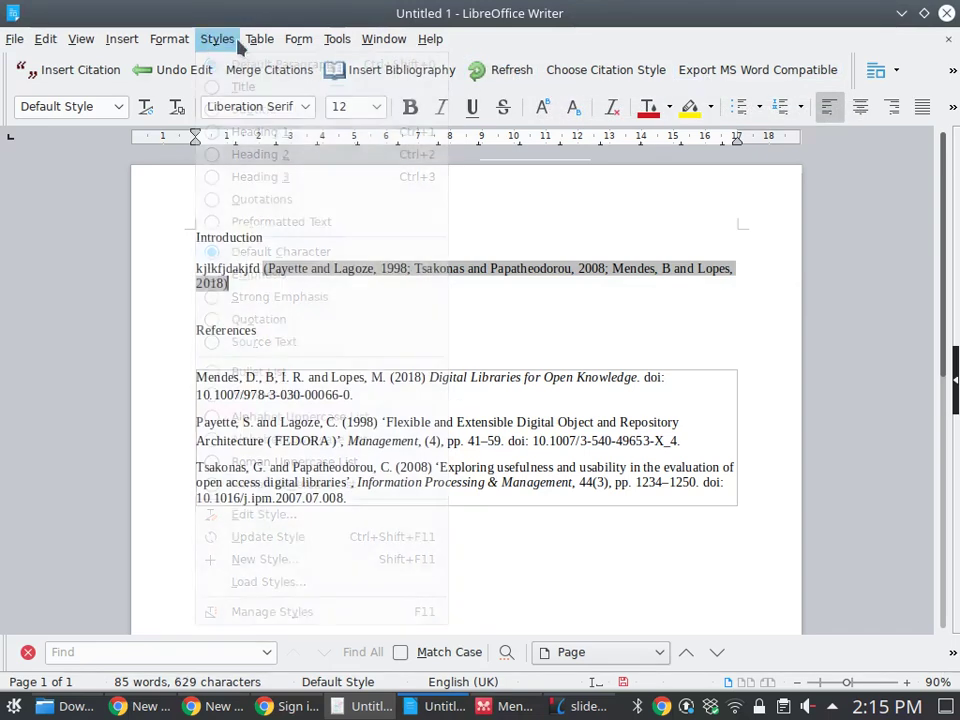
left_click(606, 70)
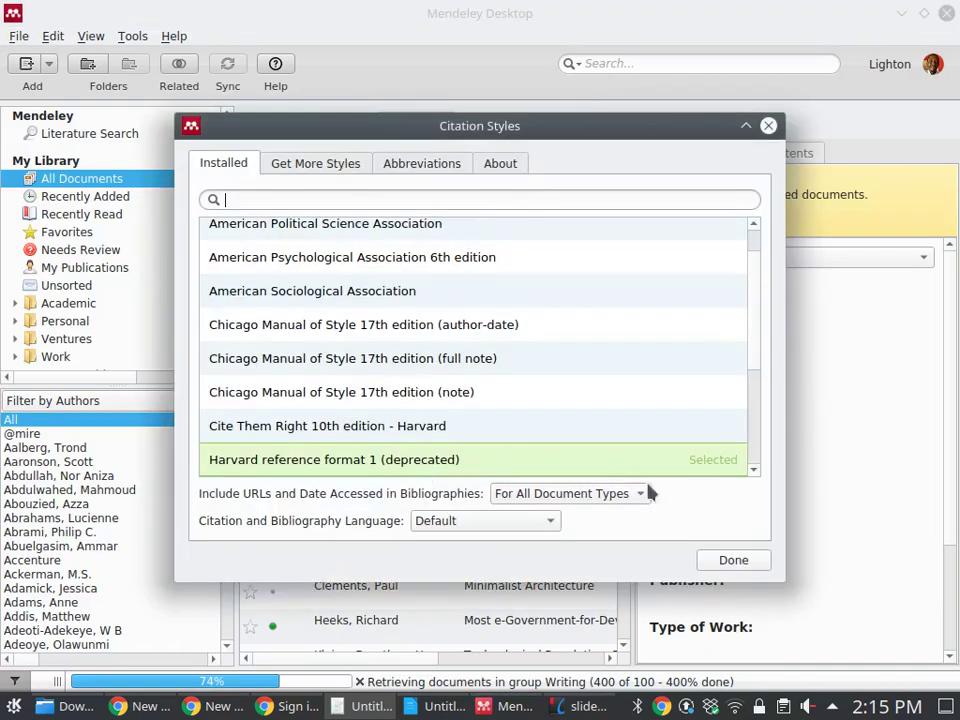
left_click(377, 228)
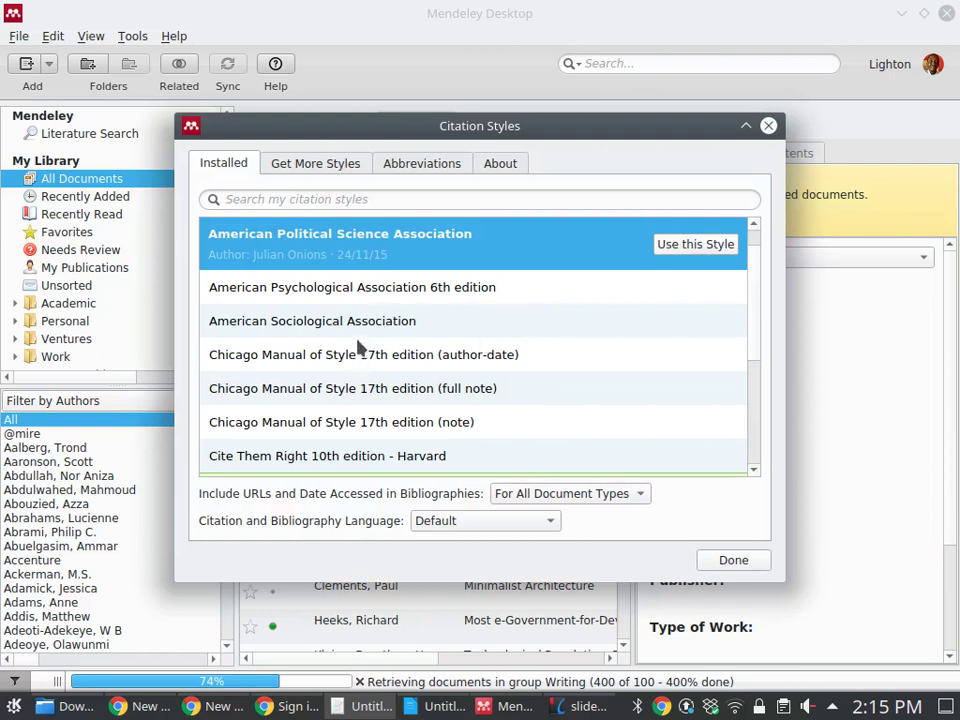
left_click(362, 330)
left_click(370, 243)
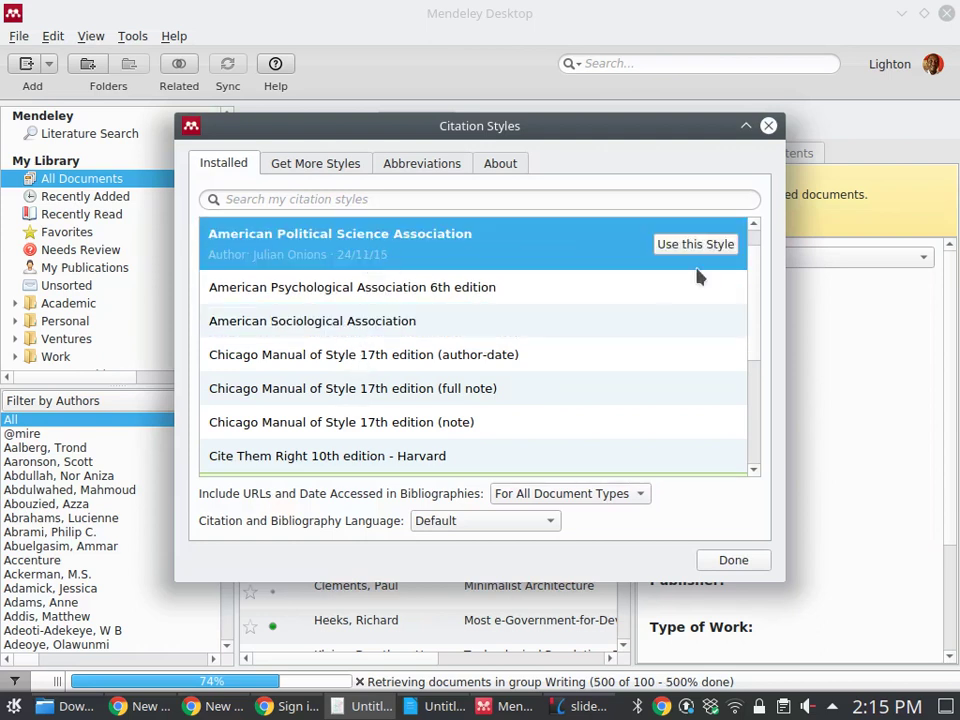
left_click(709, 242)
Look over the other Citation Styles sections, then confirm the style with Done
left_click(323, 168)
left_click(422, 164)
left_click(512, 165)
left_click(226, 165)
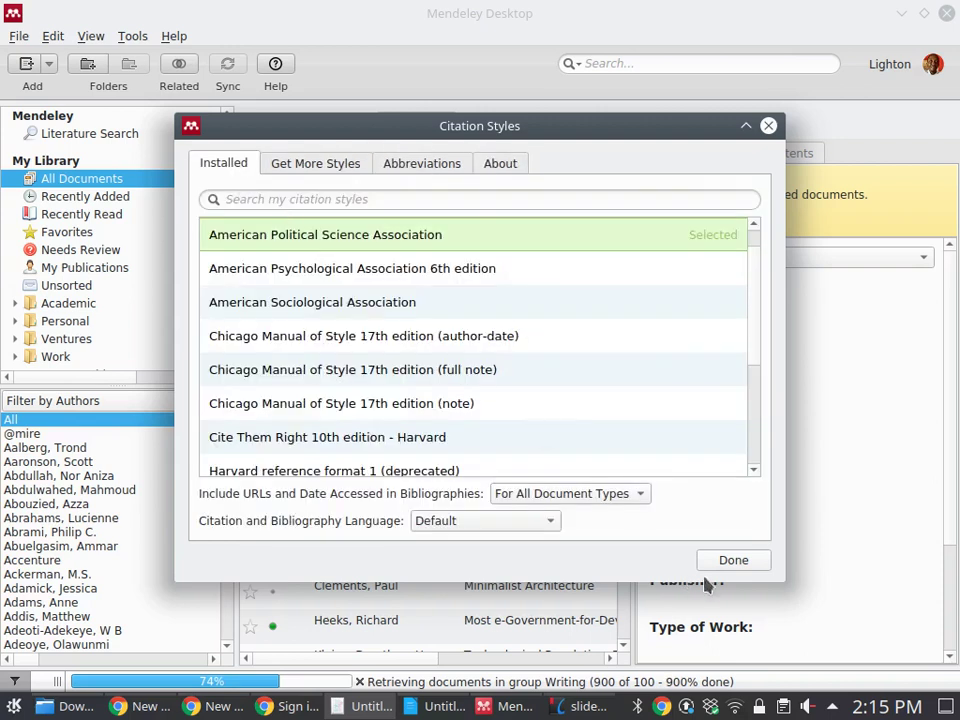
left_click(733, 560)
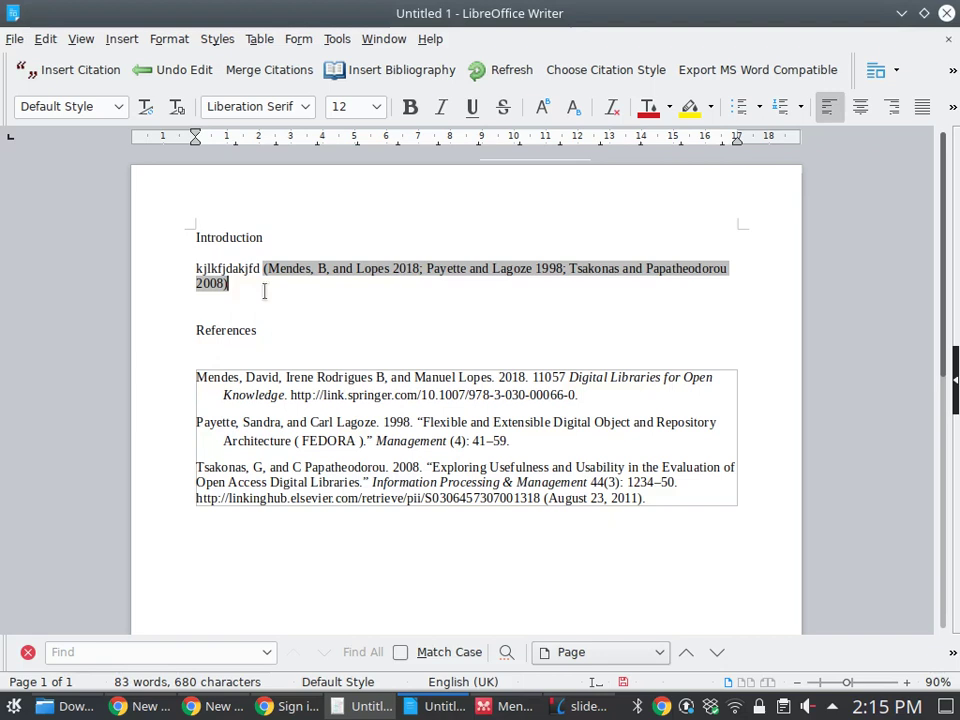
left_click(388, 317)
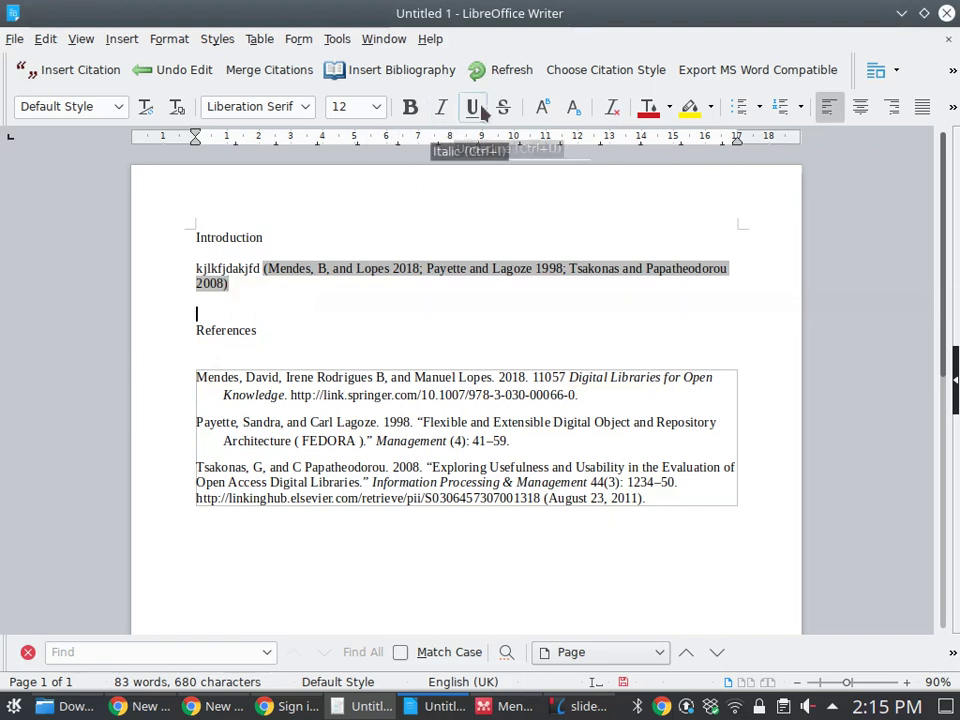
Refresh the citations, then apply the IEEE citation style found by searching 'iee'
left_click(512, 72)
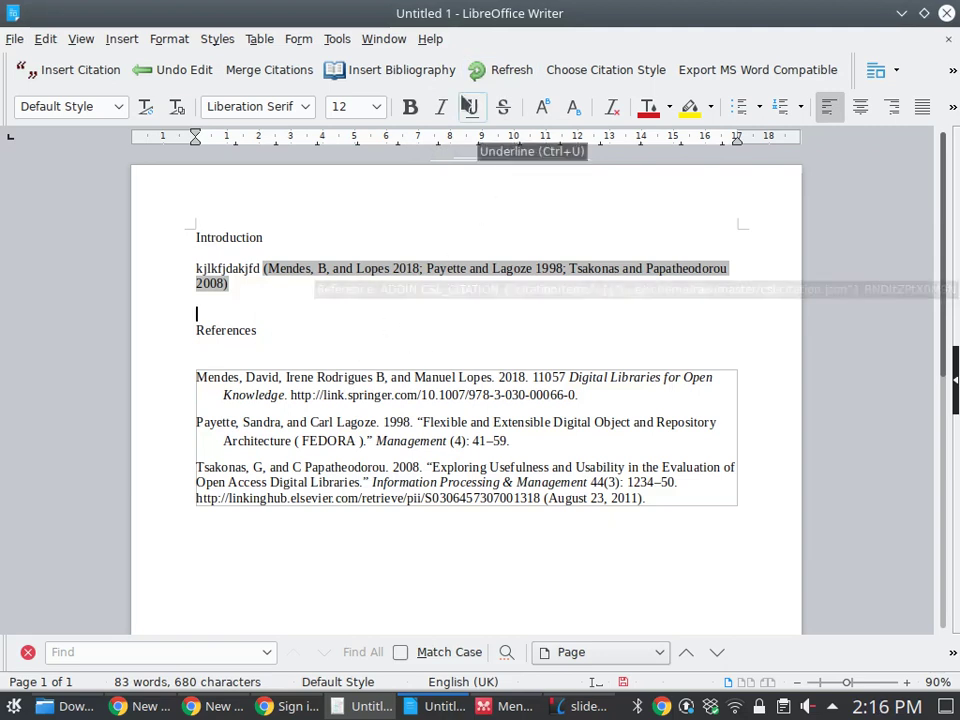
left_click(572, 78)
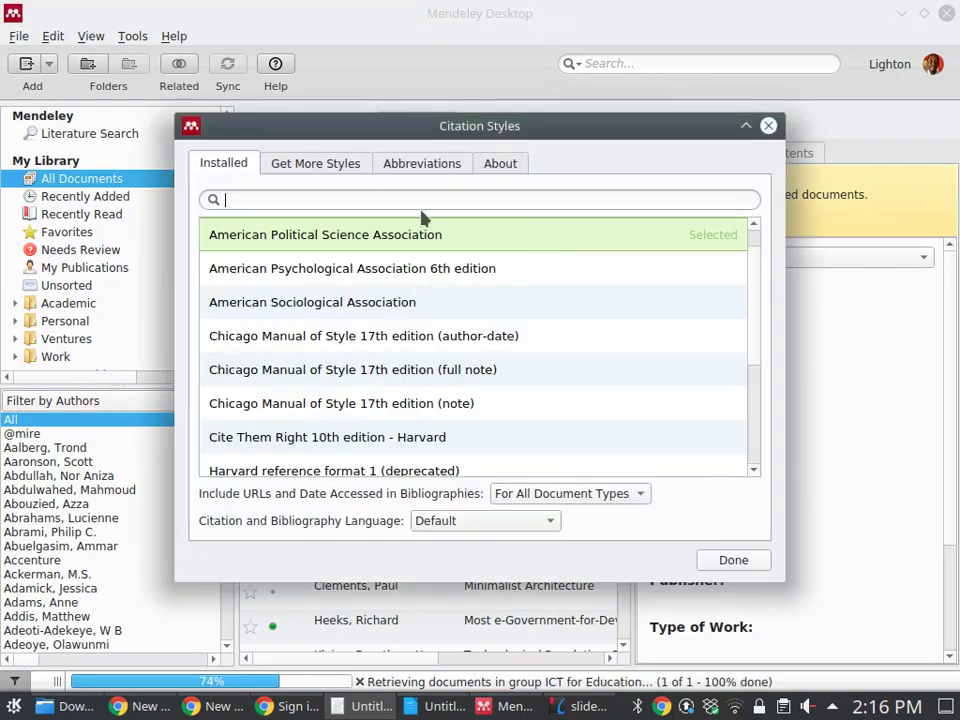
left_click(421, 204)
type("iee")
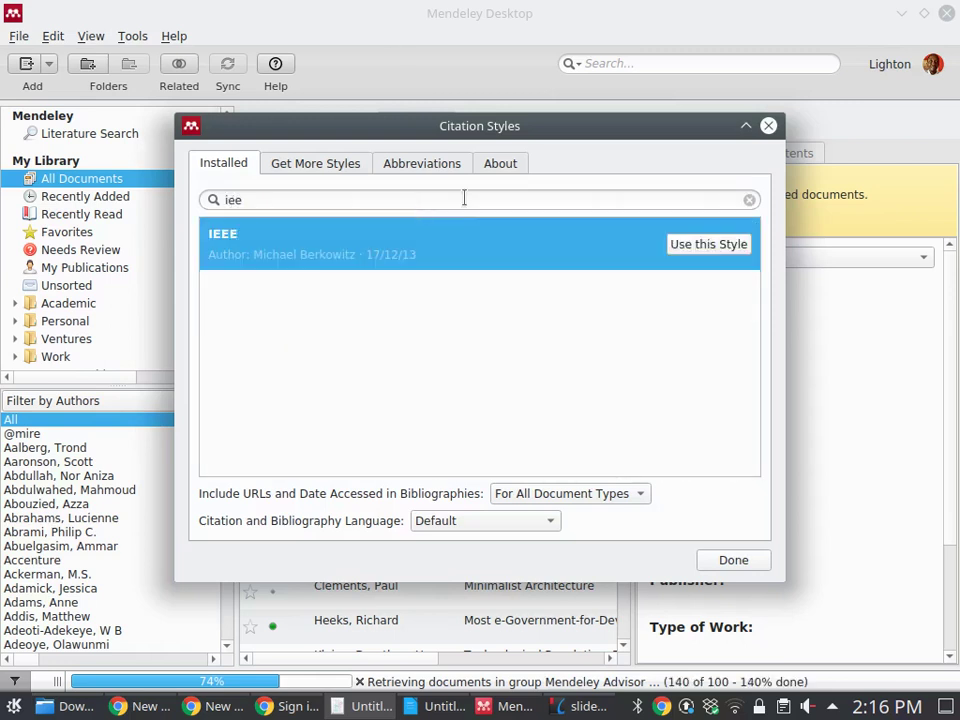
left_click(713, 248)
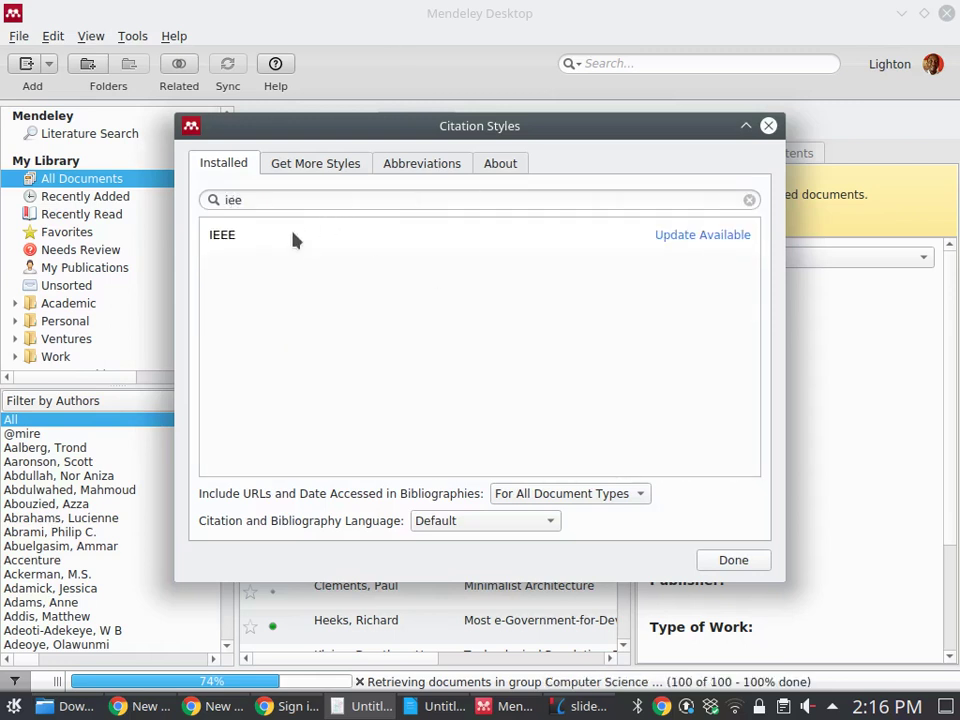
left_click(711, 244)
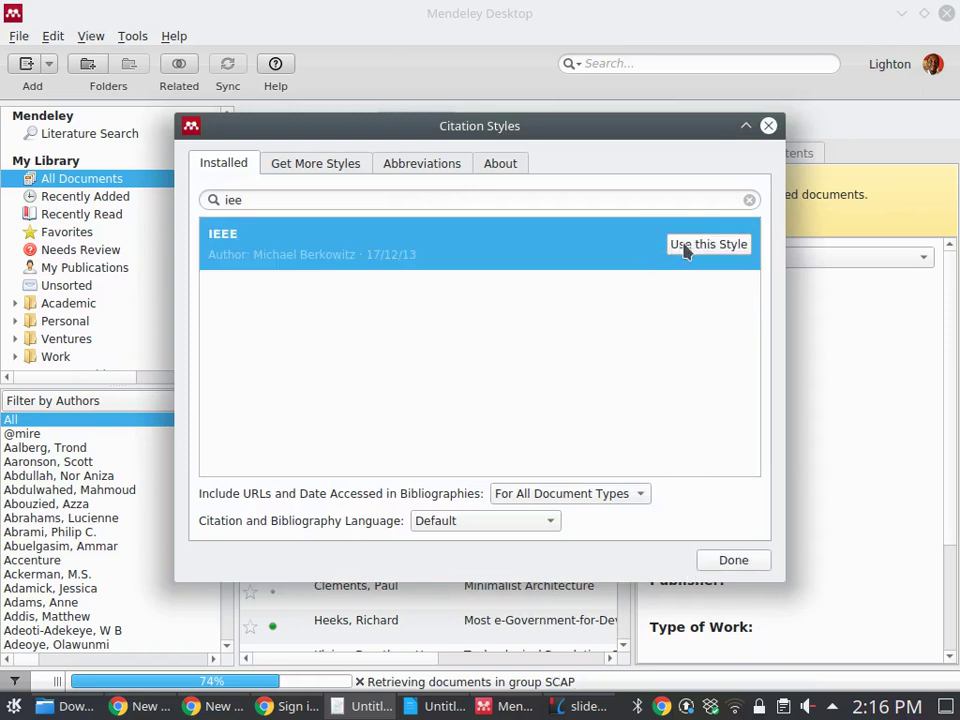
left_click(678, 244)
left_click(733, 560)
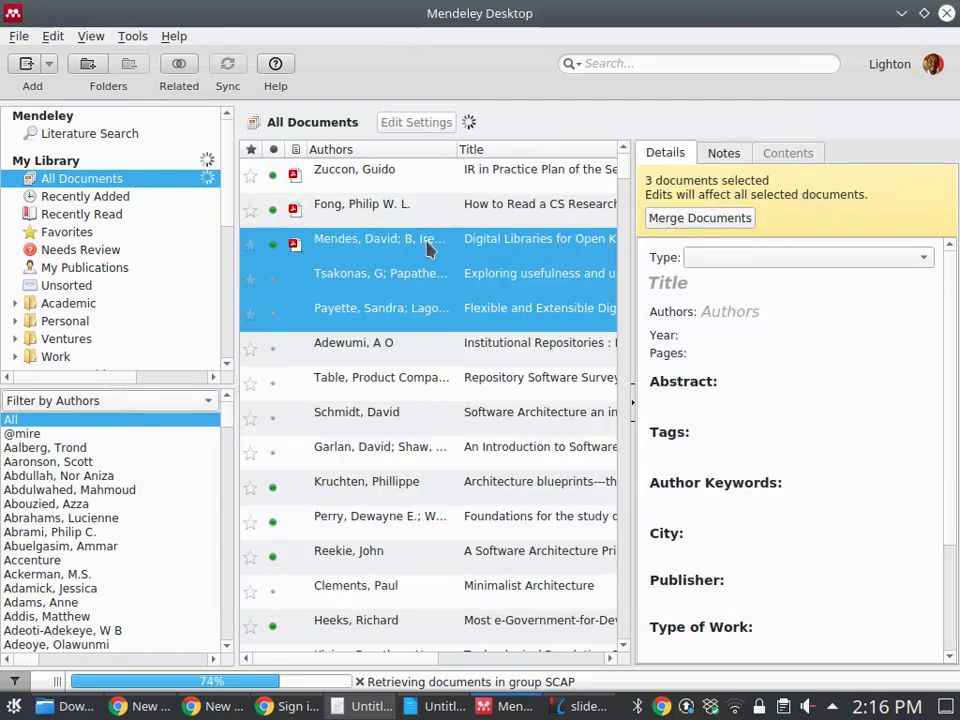
Check the View menu for a citation style setting and close it unchanged
left_click(89, 36)
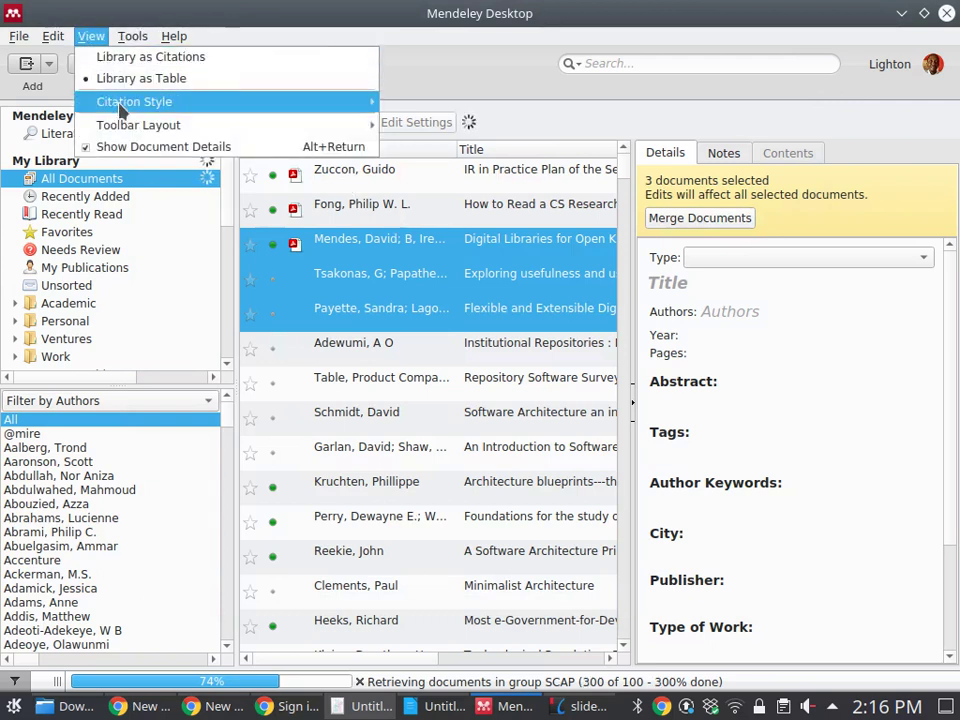
mouse_move(122, 102)
left_click(418, 106)
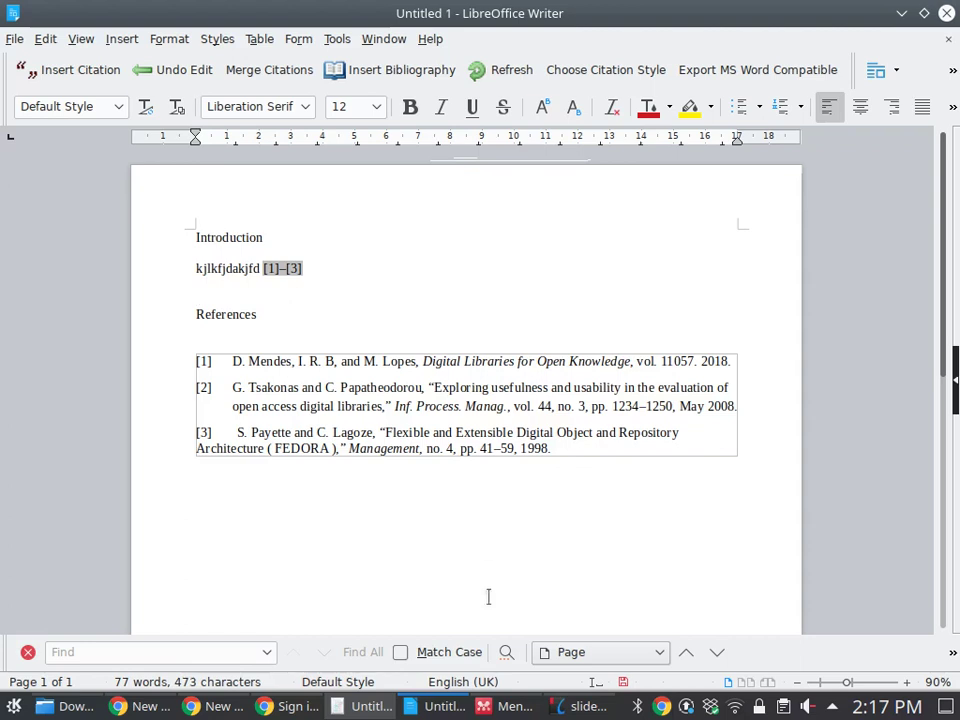
Open the IR in Practice PDF and scroll to Plan of the Session
left_click(524, 707)
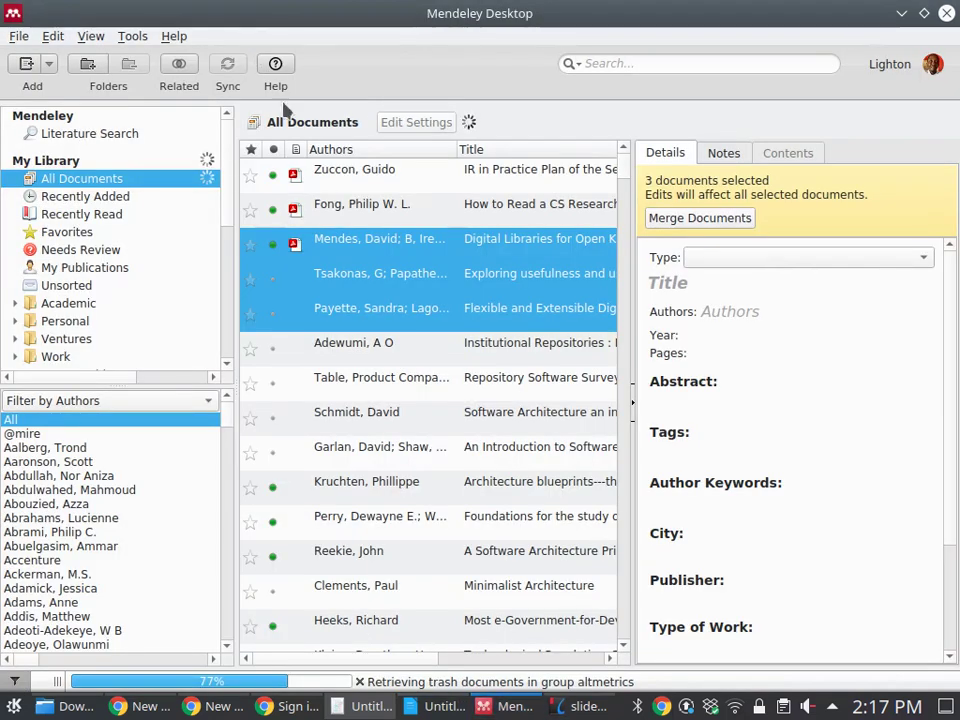
double_click(345, 172)
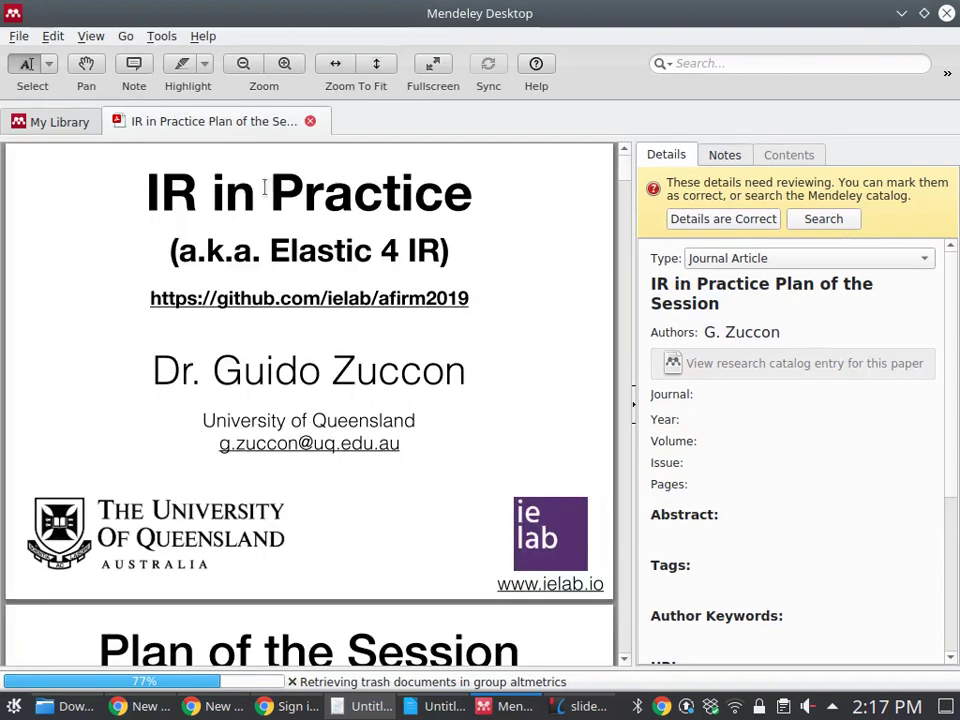
scroll(264, 189, "down", 5)
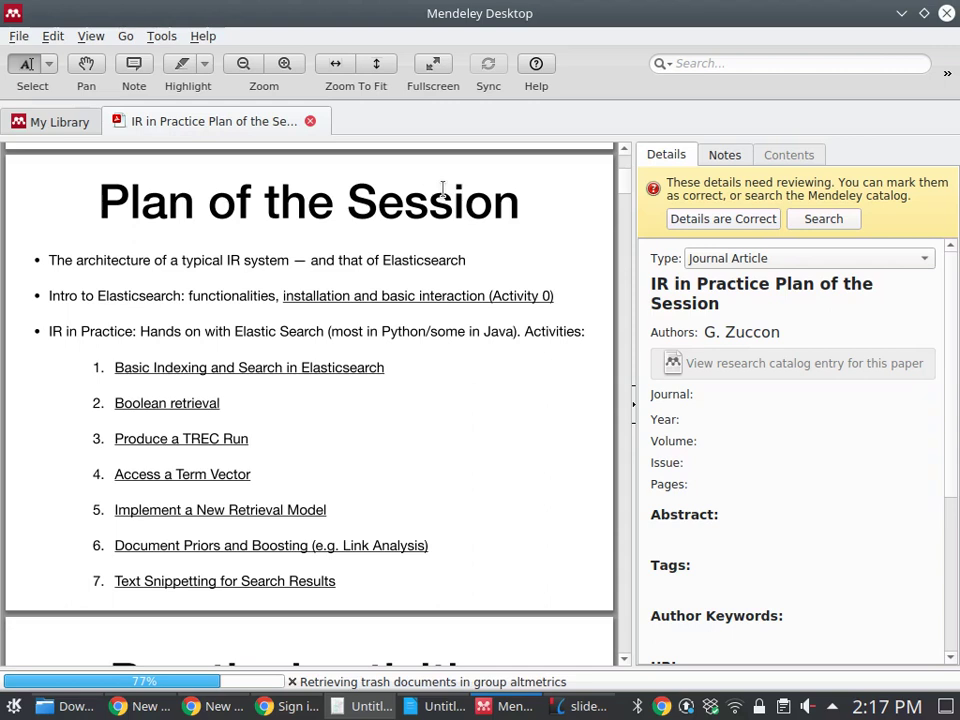
Highlight the first Plan of the Session bullet and attach the note 'dskajkslajadf'
left_click(186, 66)
left_click_drag(47, 262, 469, 262)
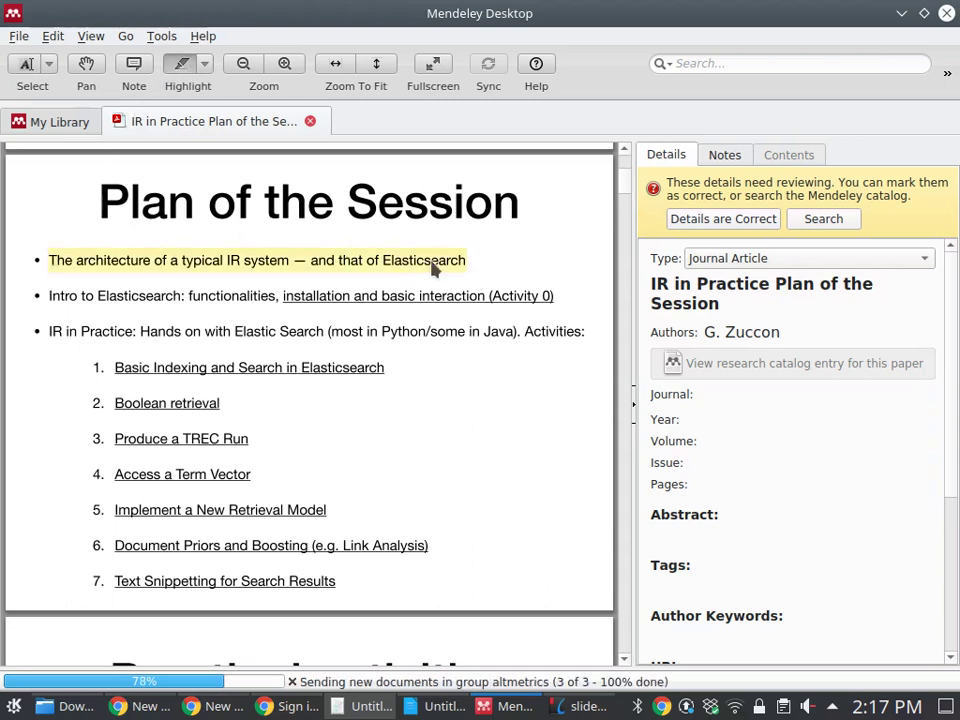
right_click(394, 262)
left_click(405, 270)
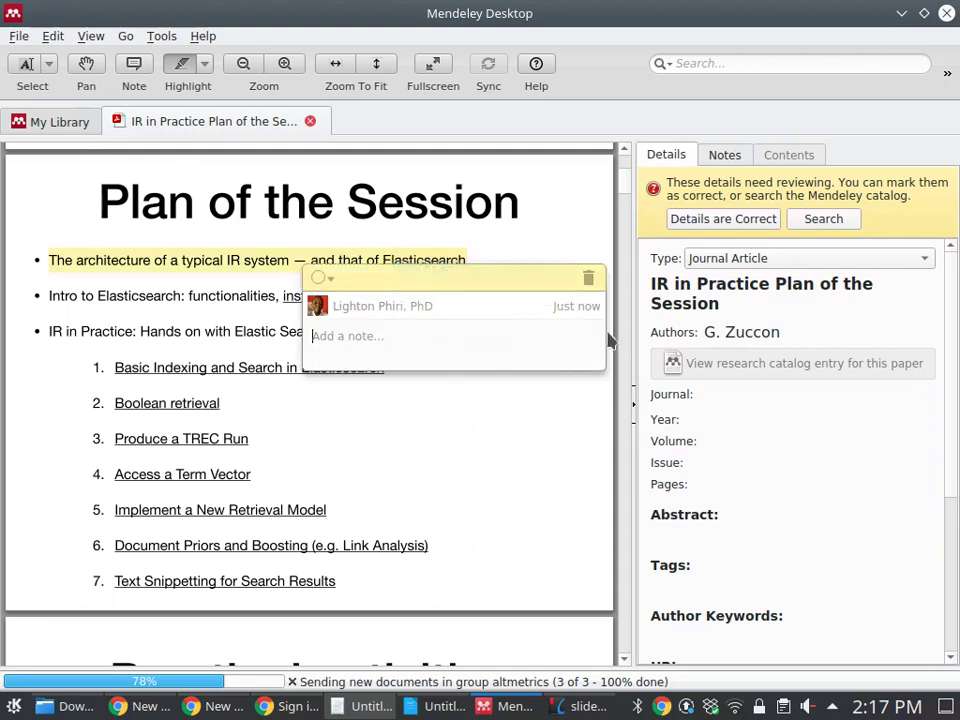
type("dskajkslajadf")
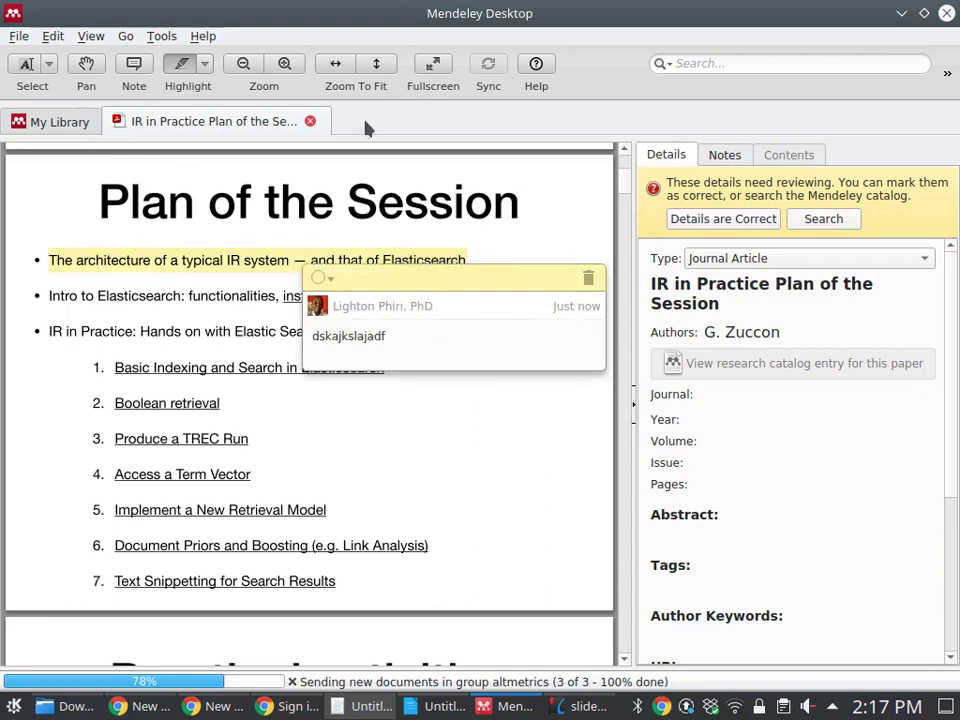
left_click(366, 128)
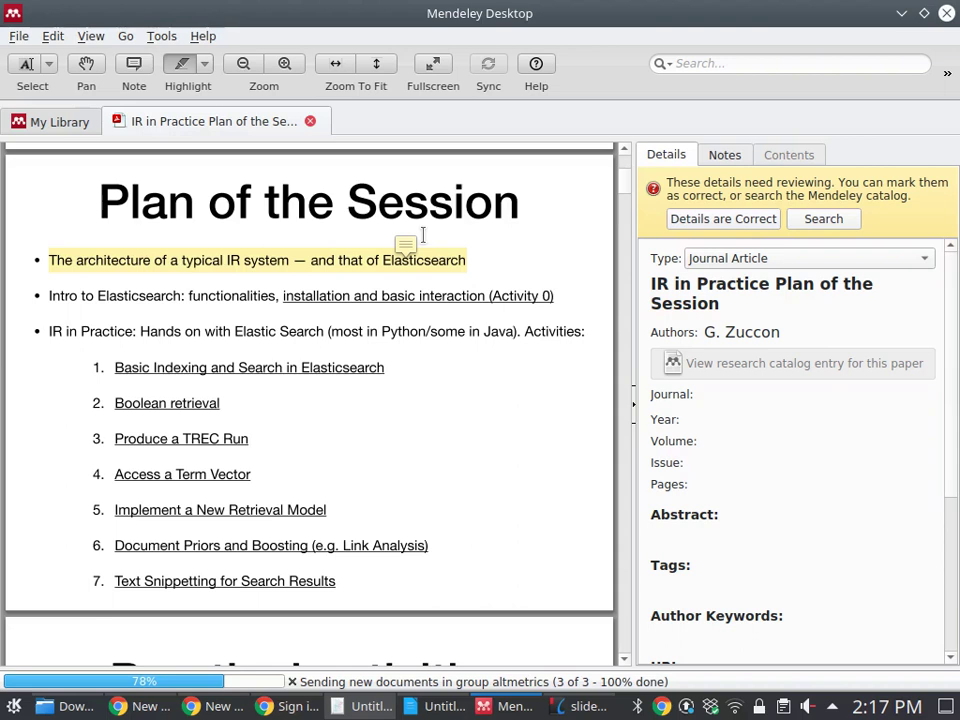
left_click(901, 14)
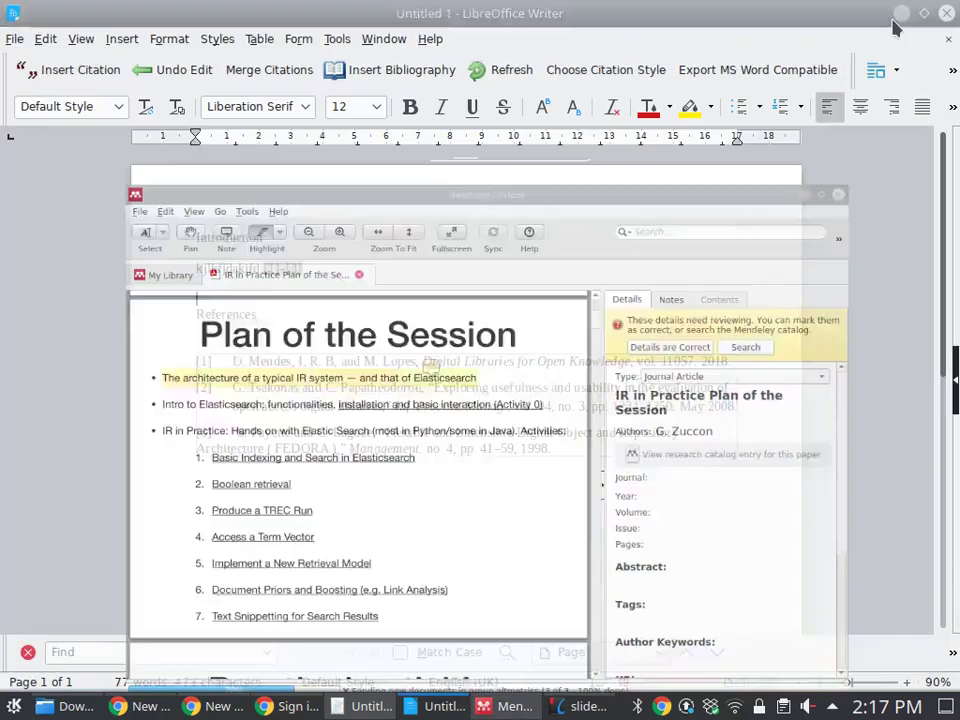